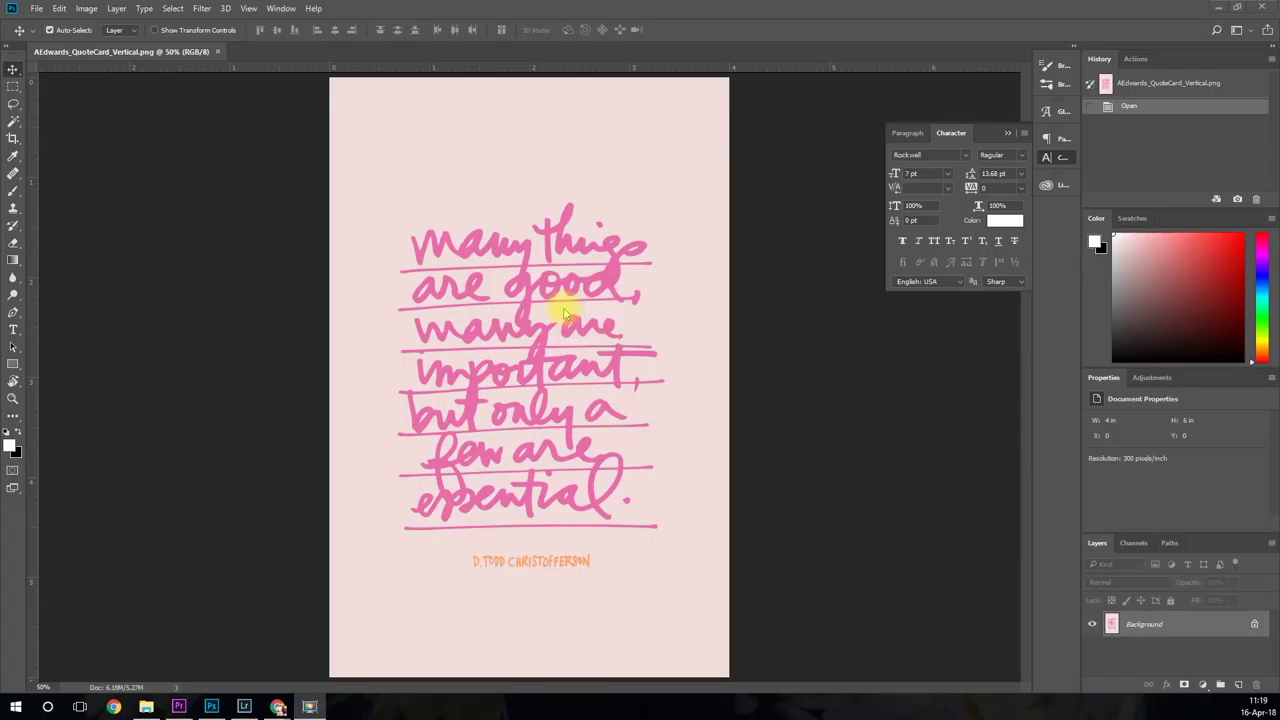
Unlock the Background layer so it becomes an editable Layer 0.
{"action": "key", "text": "space"}
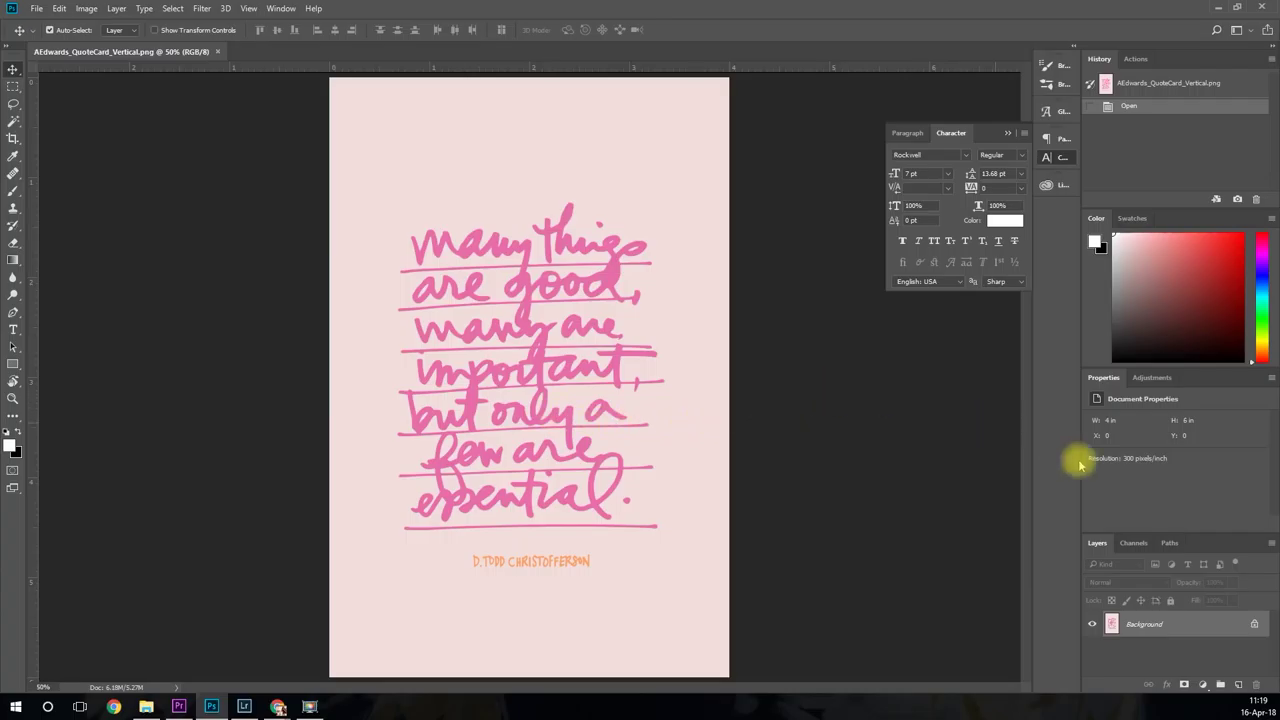
{"action": "left_click", "coordinate": [1257, 627]}
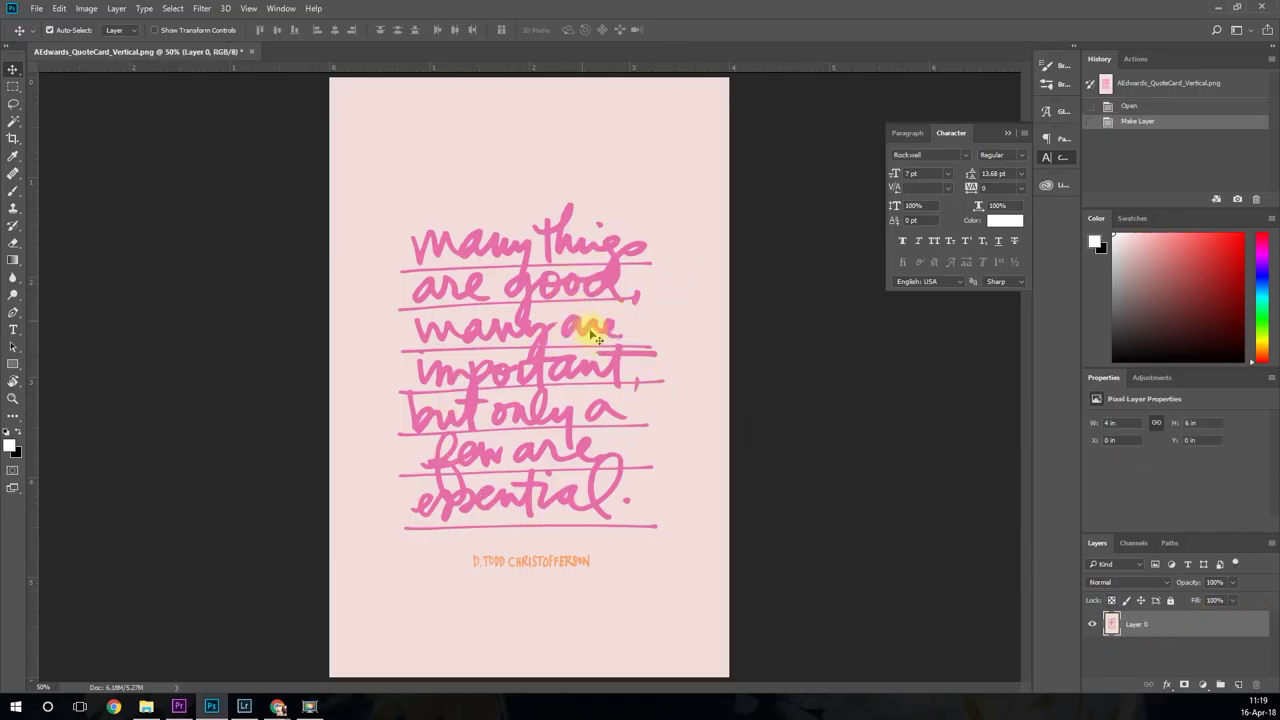
Delete the pale pink background with the Magic Wand at tolerance 0, then deselect.
{"action": "left_click", "coordinate": [15, 124]}
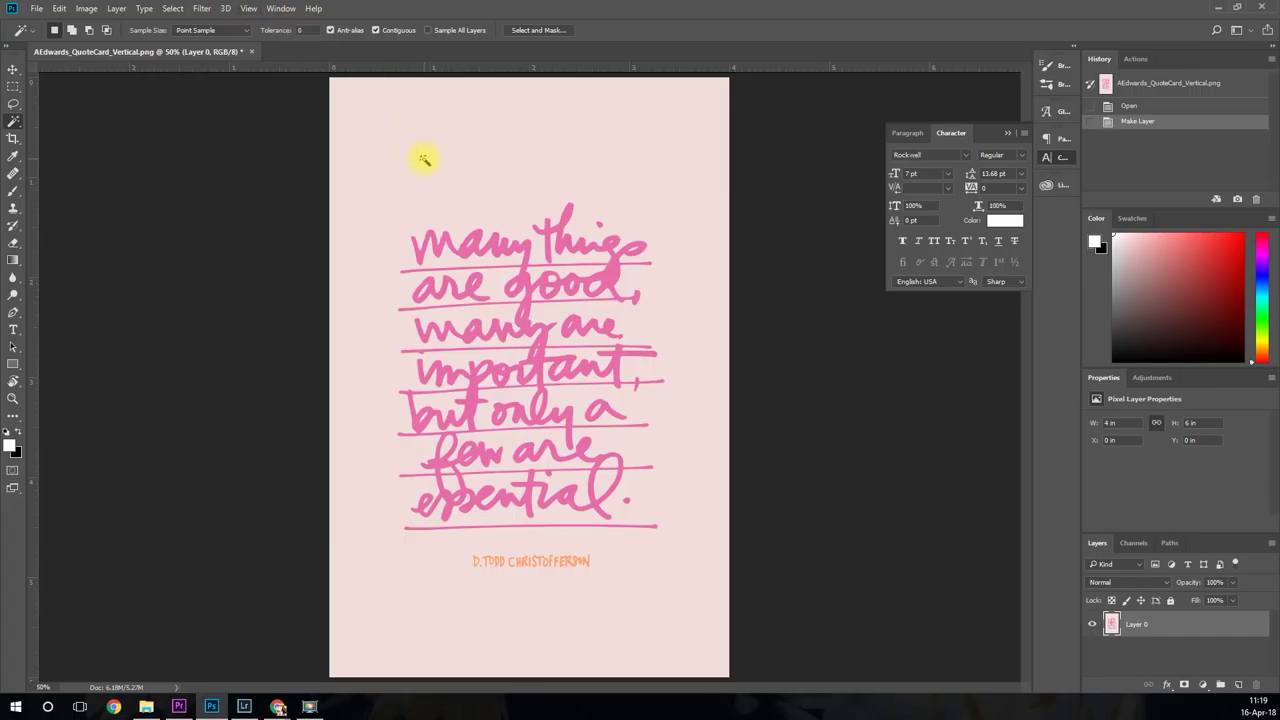
{"action": "left_click", "coordinate": [509, 126]}
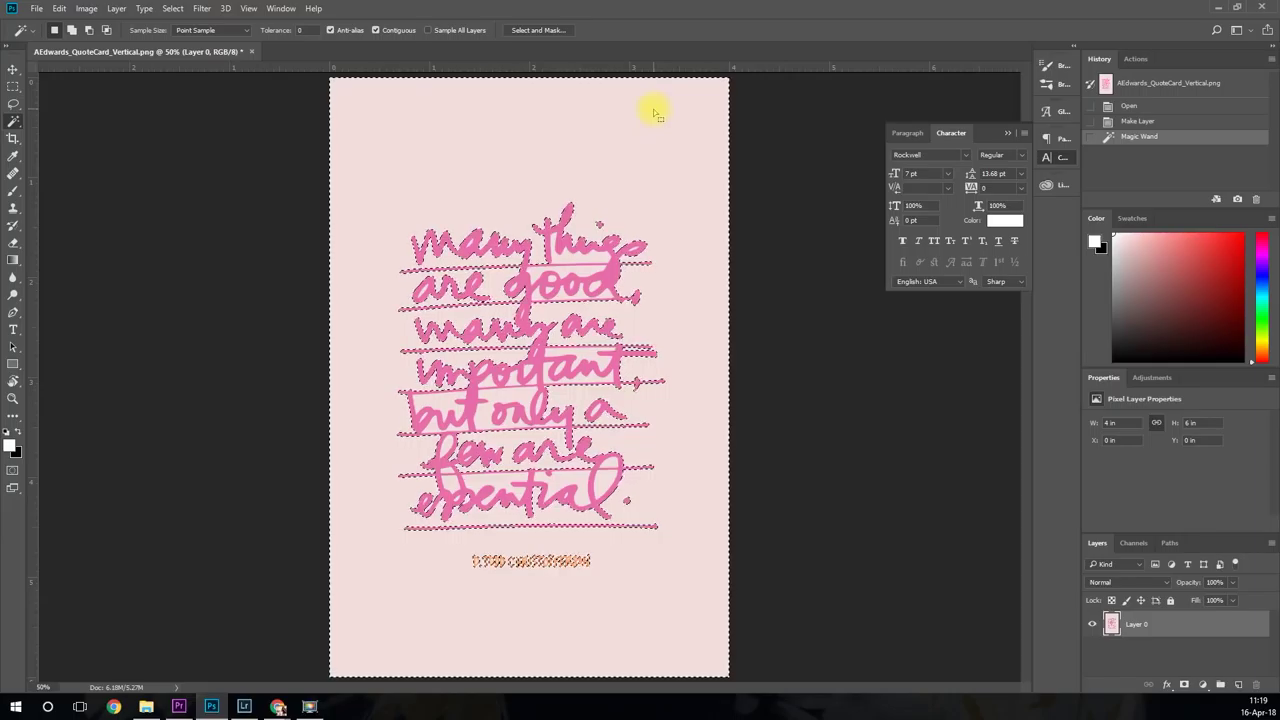
{"action": "key", "text": "Delete"}
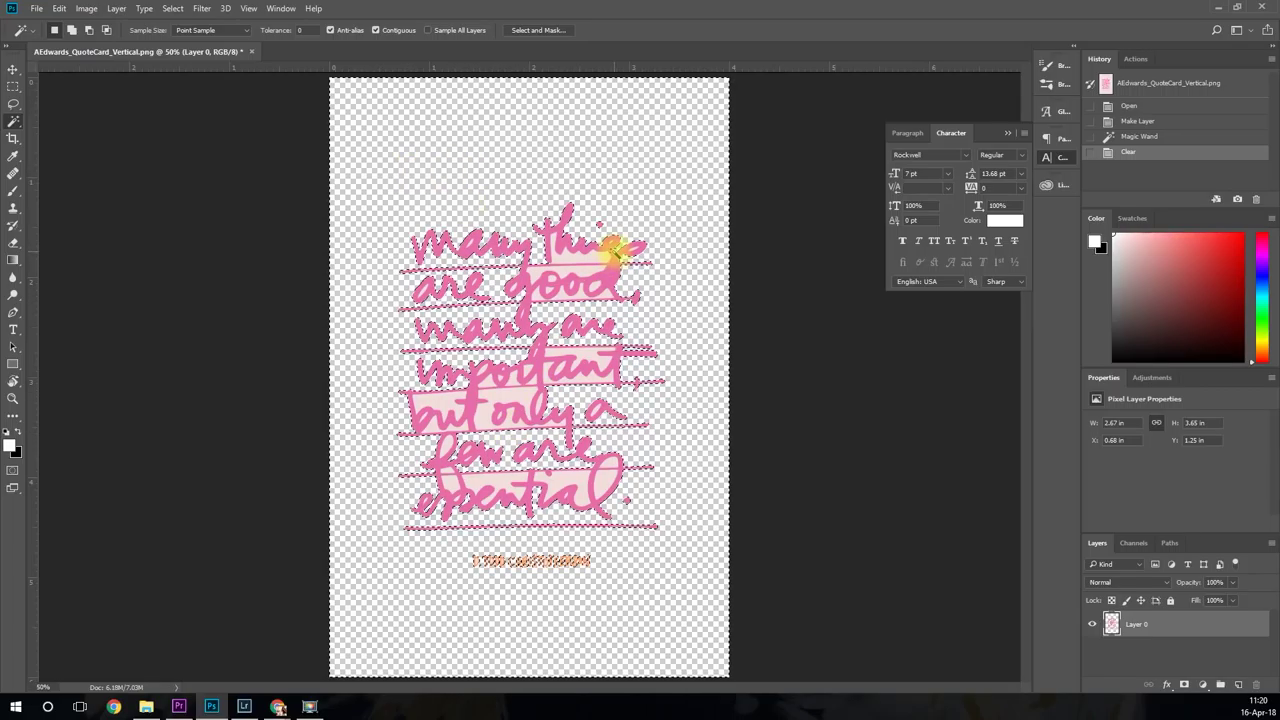
{"action": "key", "text": "ctrl+d"}
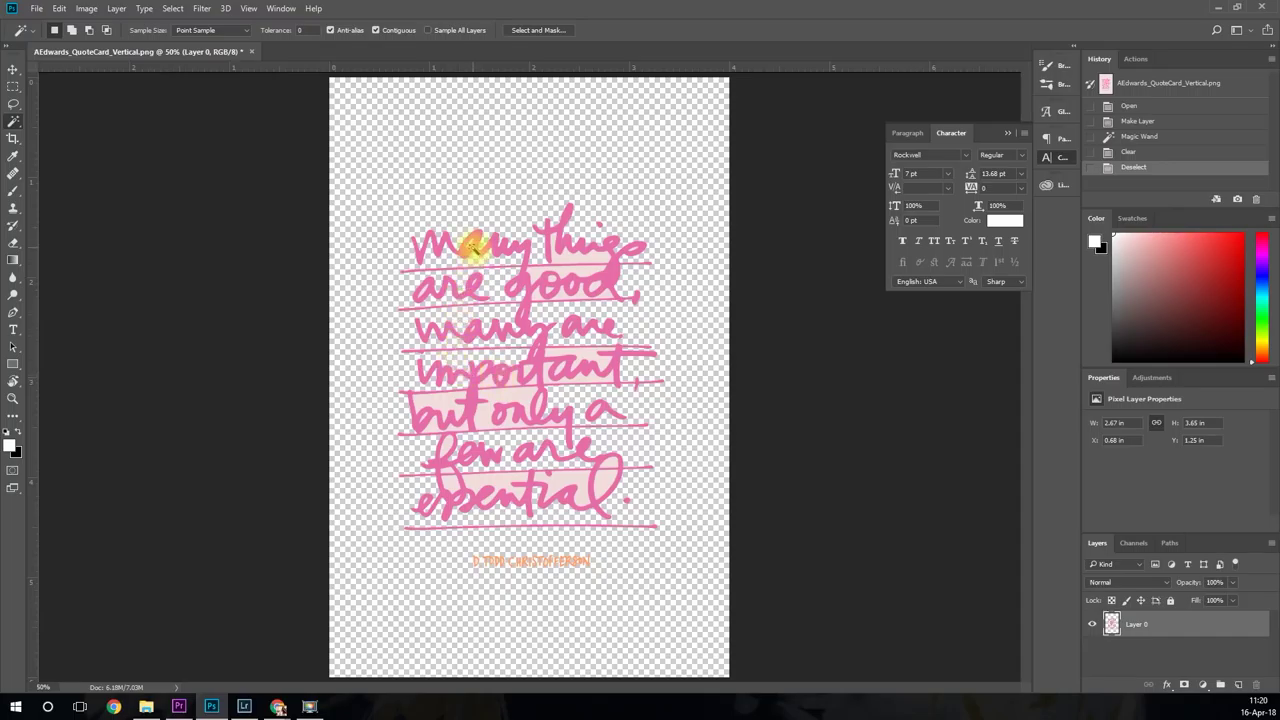
Zoom to 100% and Magic-Wand select the light pink bands behind 'things' and 'good'.
{"action": "key", "text": "ctrl+equal"}
{"action": "key", "text": "ctrl+equal"}
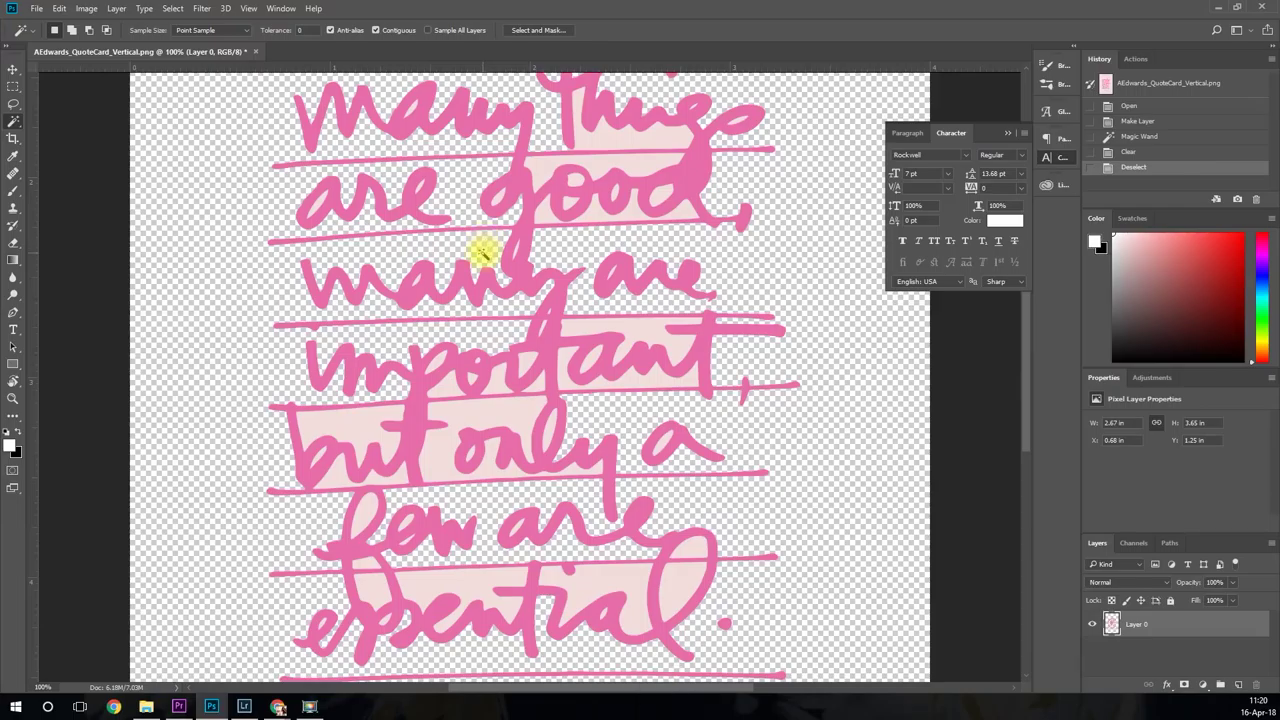
{"action": "key", "text": "space"}
{"action": "left_click_drag", "start_coordinate": [466, 197], "coordinate": [508, 397]}
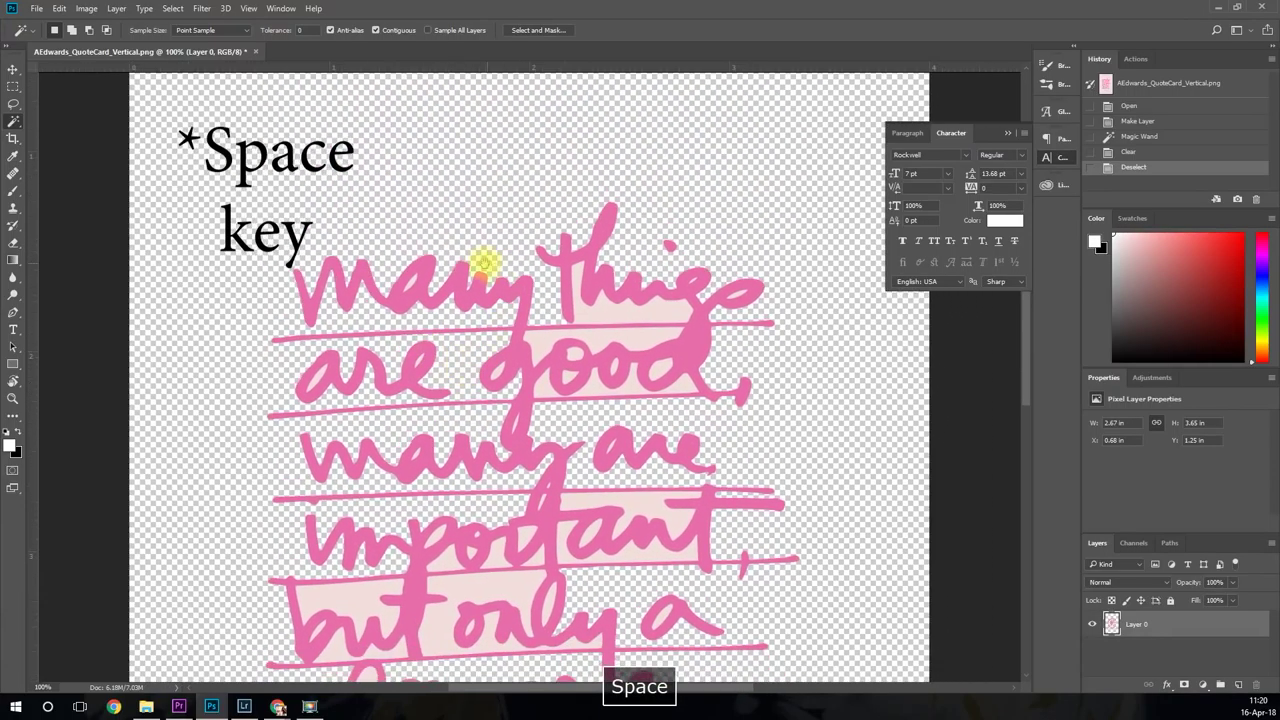
{"action": "left_click_drag", "start_coordinate": [500, 297], "coordinate": [486, 380]}
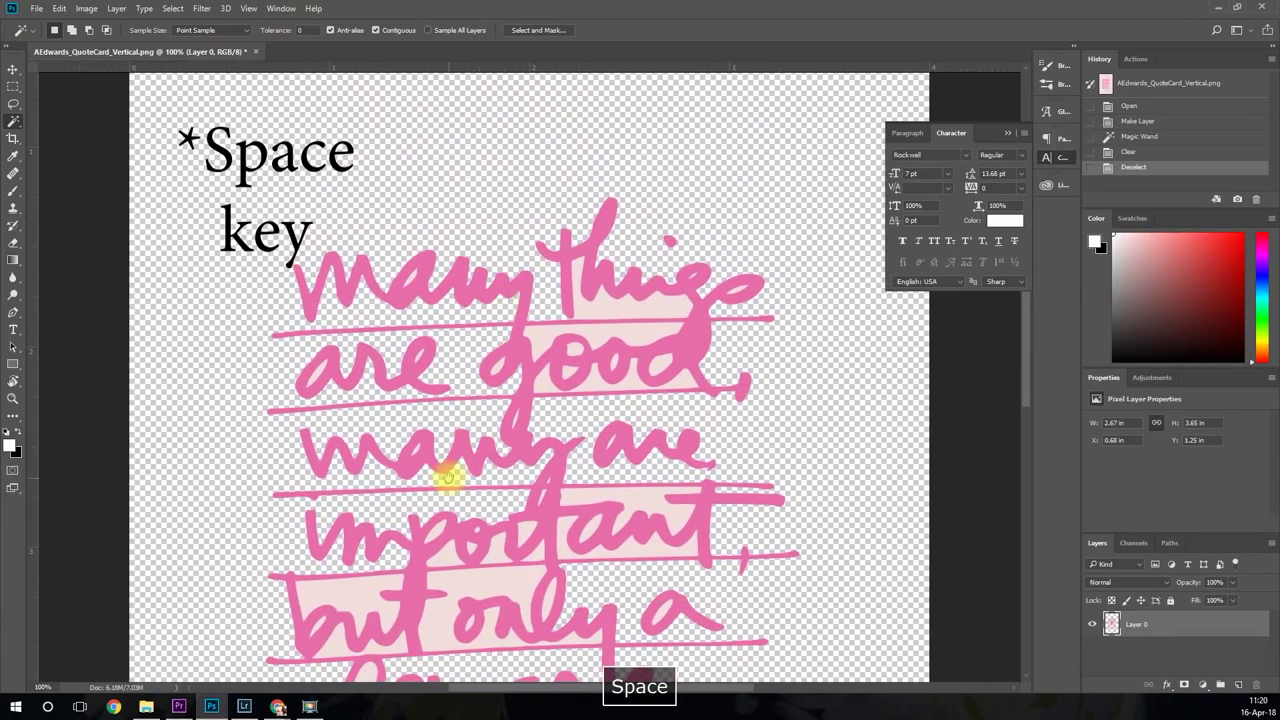
{"action": "left_click", "coordinate": [410, 279]}
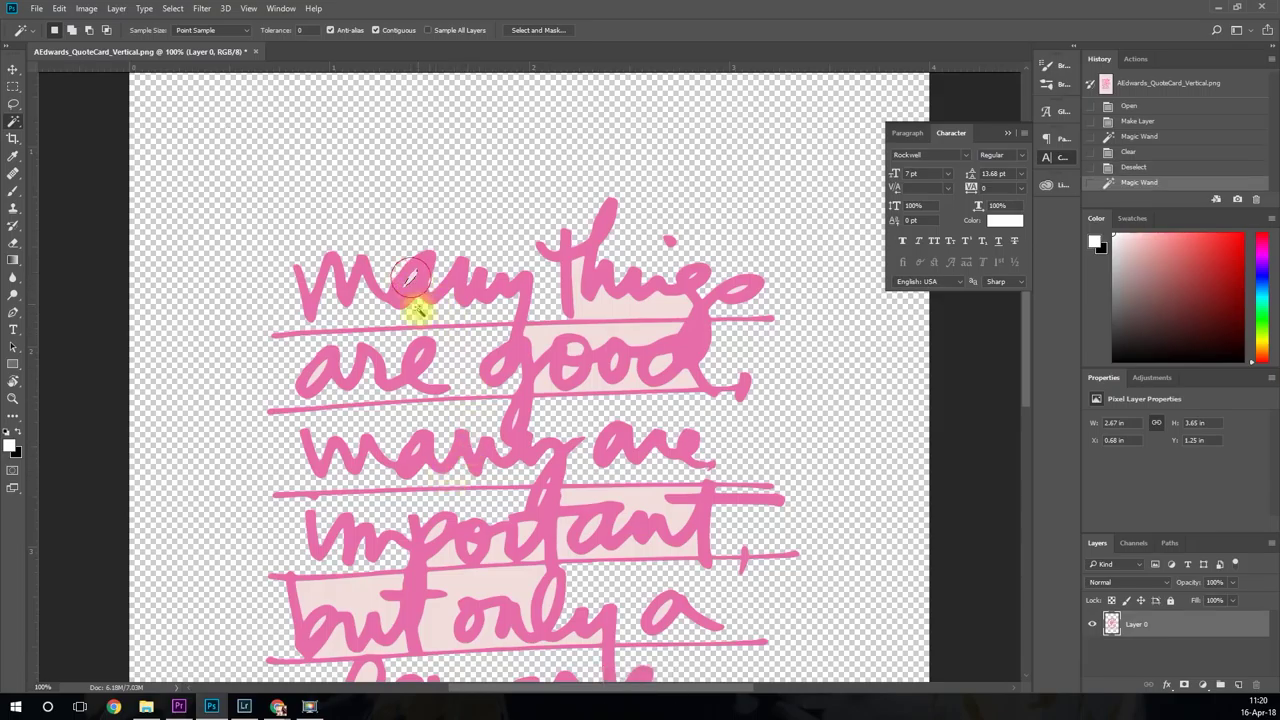
{"action": "left_click", "coordinate": [591, 302], "text": "shift"}
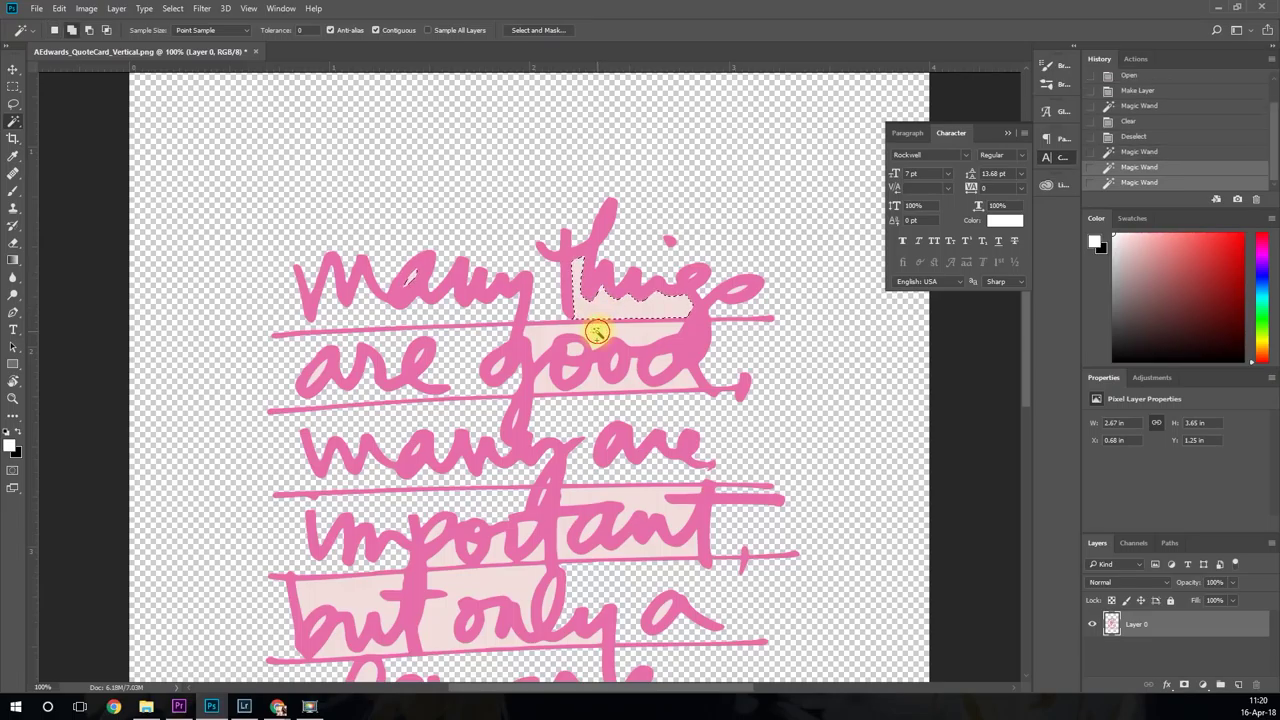
{"action": "left_click", "coordinate": [600, 330], "text": "shift"}
{"action": "left_click", "coordinate": [609, 363], "text": "shift"}
{"action": "left_click", "coordinate": [669, 363], "text": "shift"}
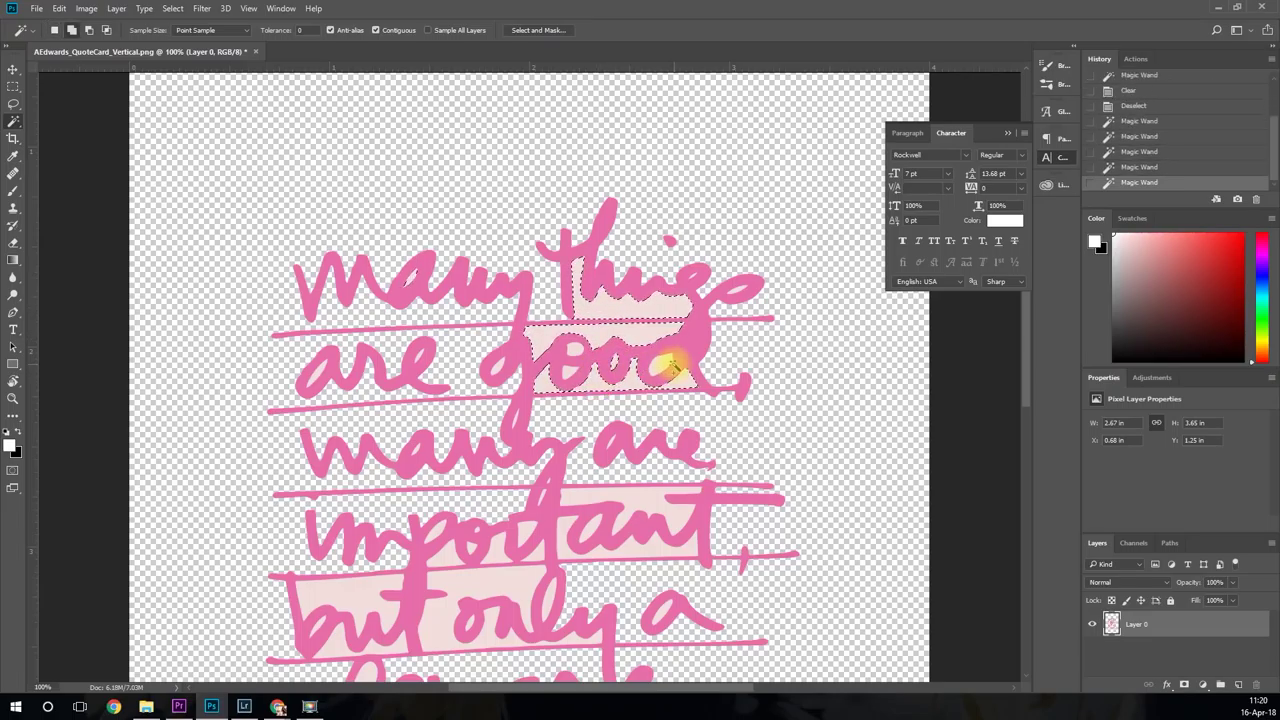
{"action": "left_click", "coordinate": [571, 352], "text": "shift"}
{"action": "left_click", "coordinate": [566, 366], "text": "shift"}
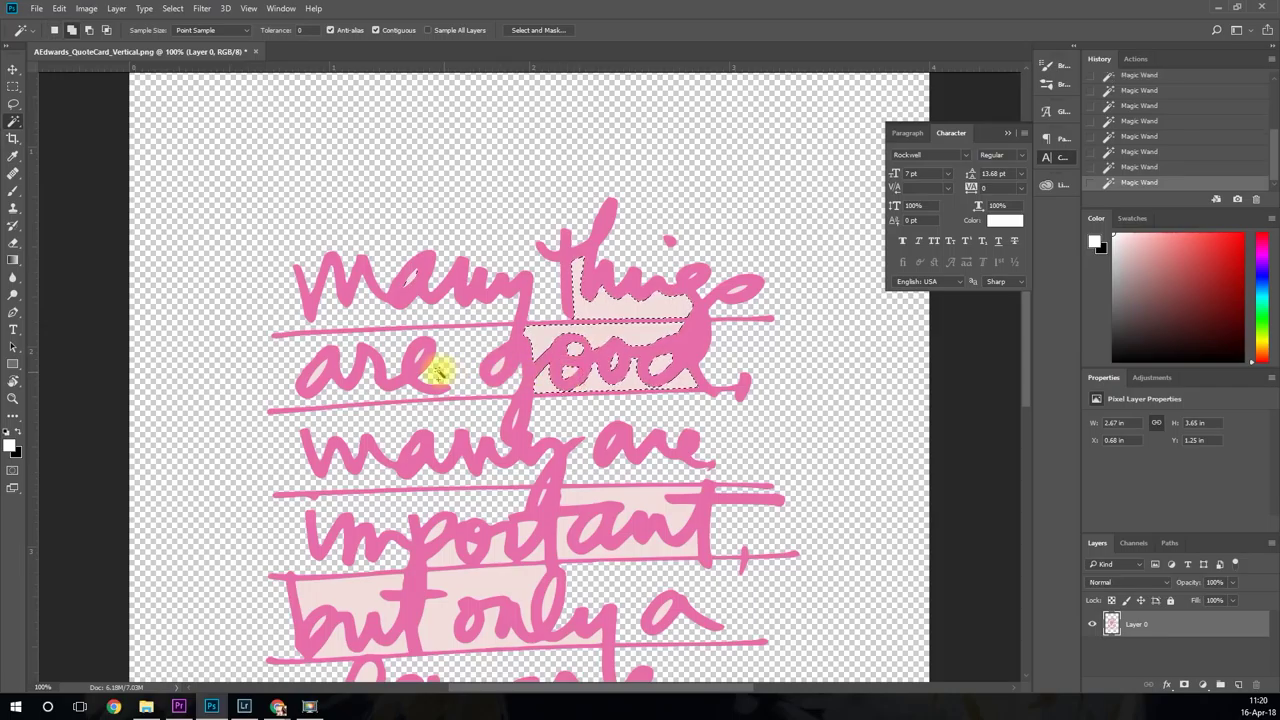
Add the patches behind 'important' and 'but only', undoing an accidental pick around 'are'.
{"action": "left_click", "coordinate": [417, 357], "text": "shift"}
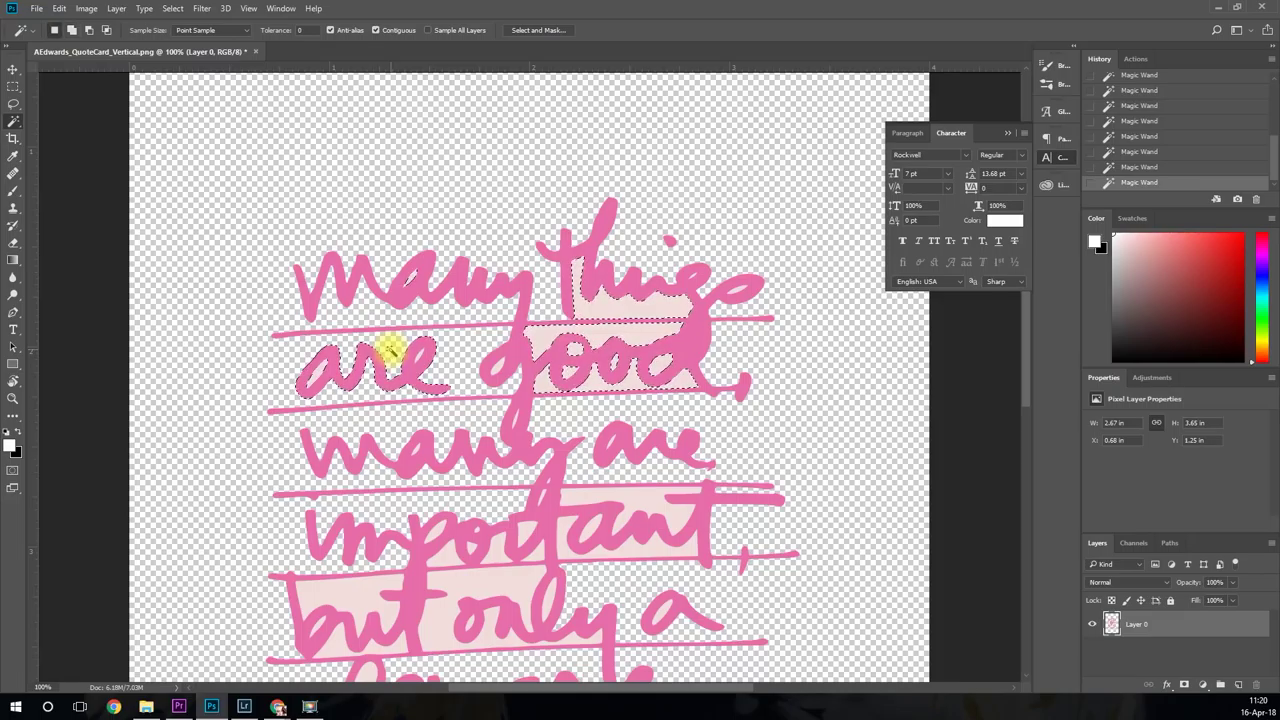
{"action": "key", "text": "ctrl+z"}
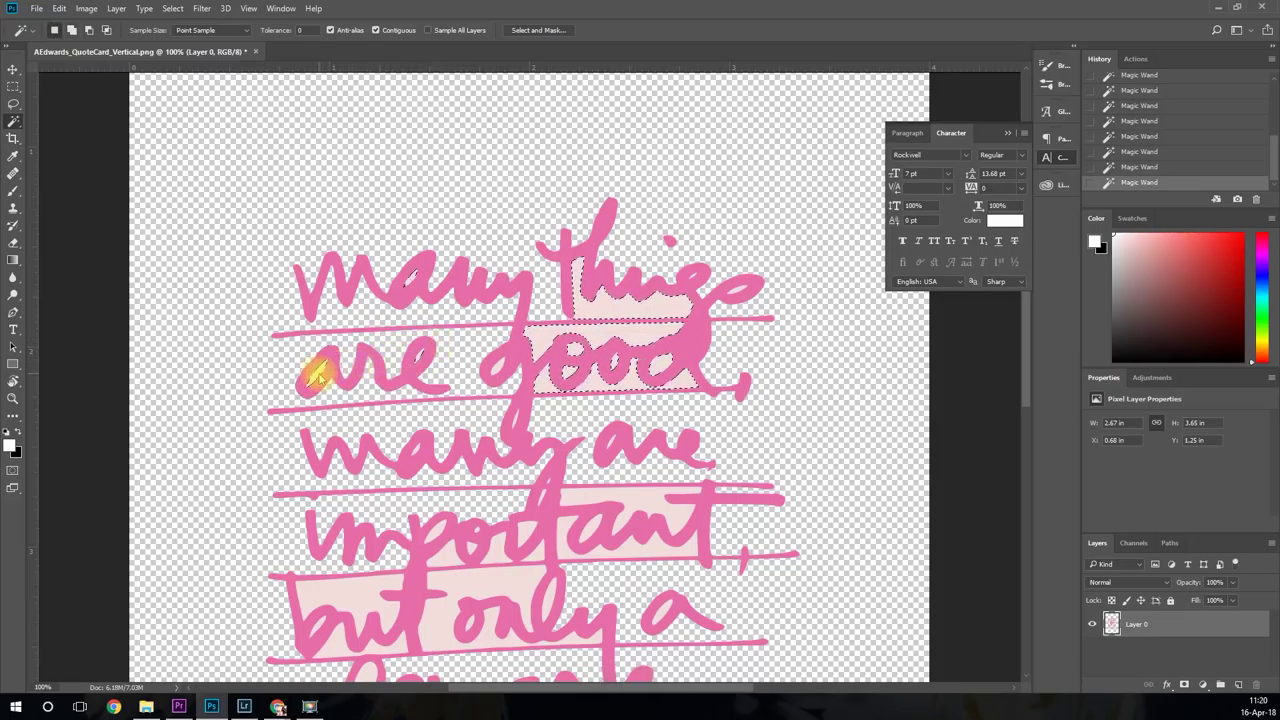
{"action": "left_click", "coordinate": [320, 368], "text": "shift"}
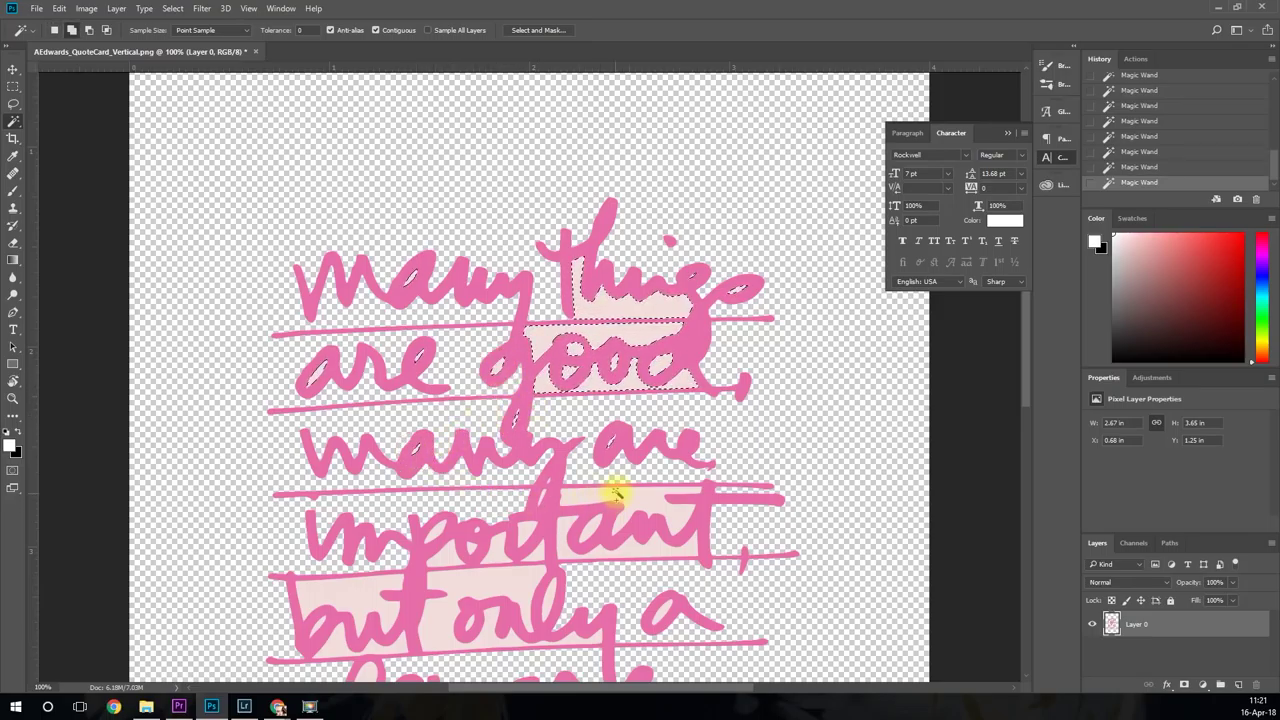
{"action": "left_click", "coordinate": [634, 529], "text": "shift"}
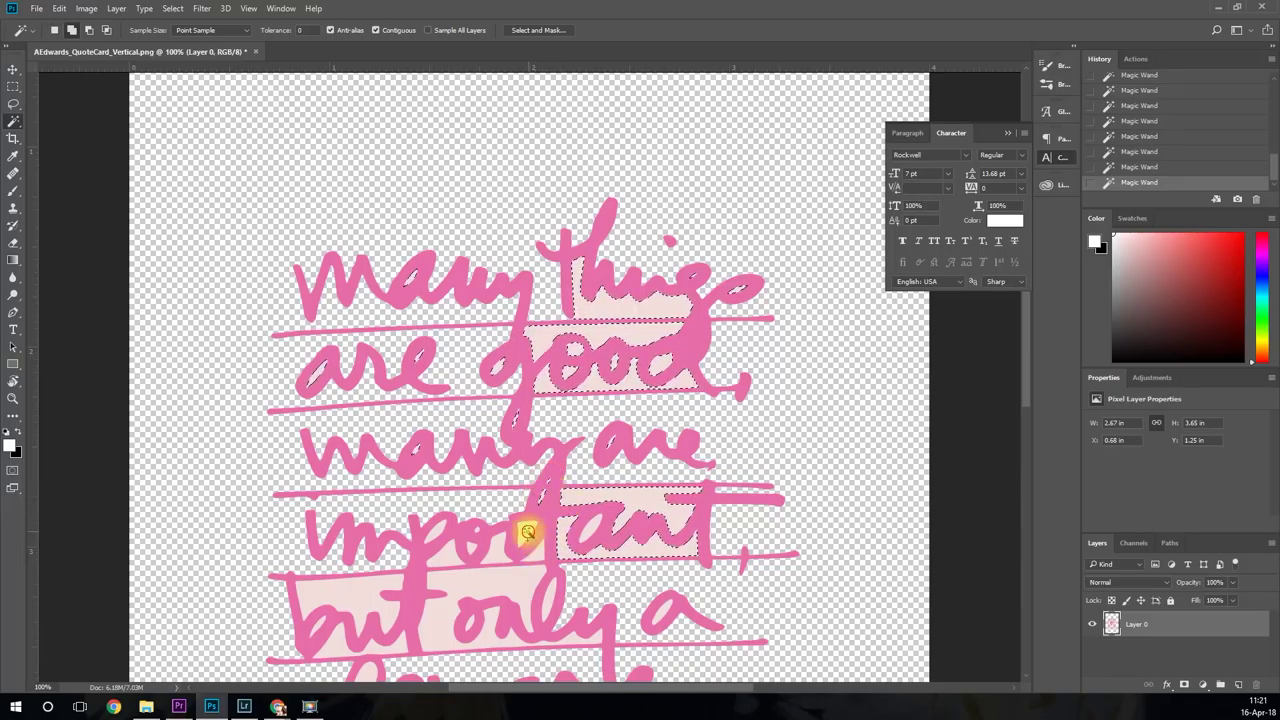
{"action": "left_click", "coordinate": [447, 548], "text": "shift"}
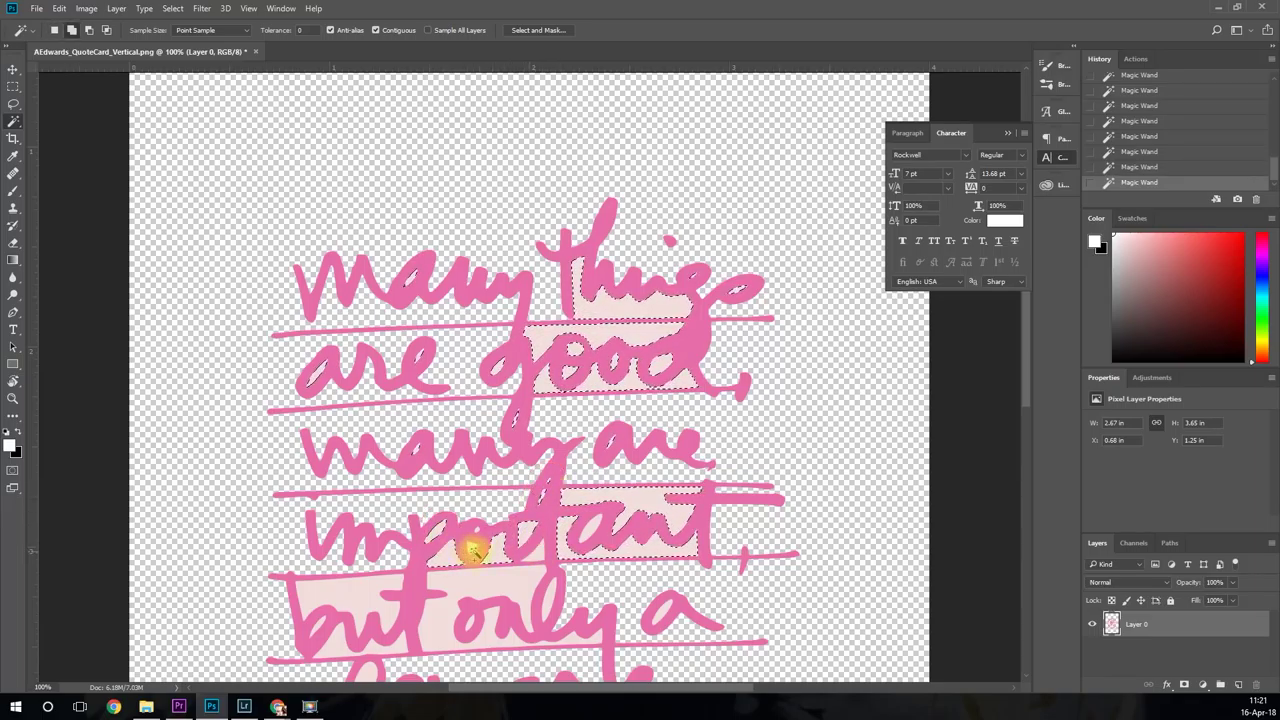
{"action": "left_click", "coordinate": [471, 537], "text": "shift"}
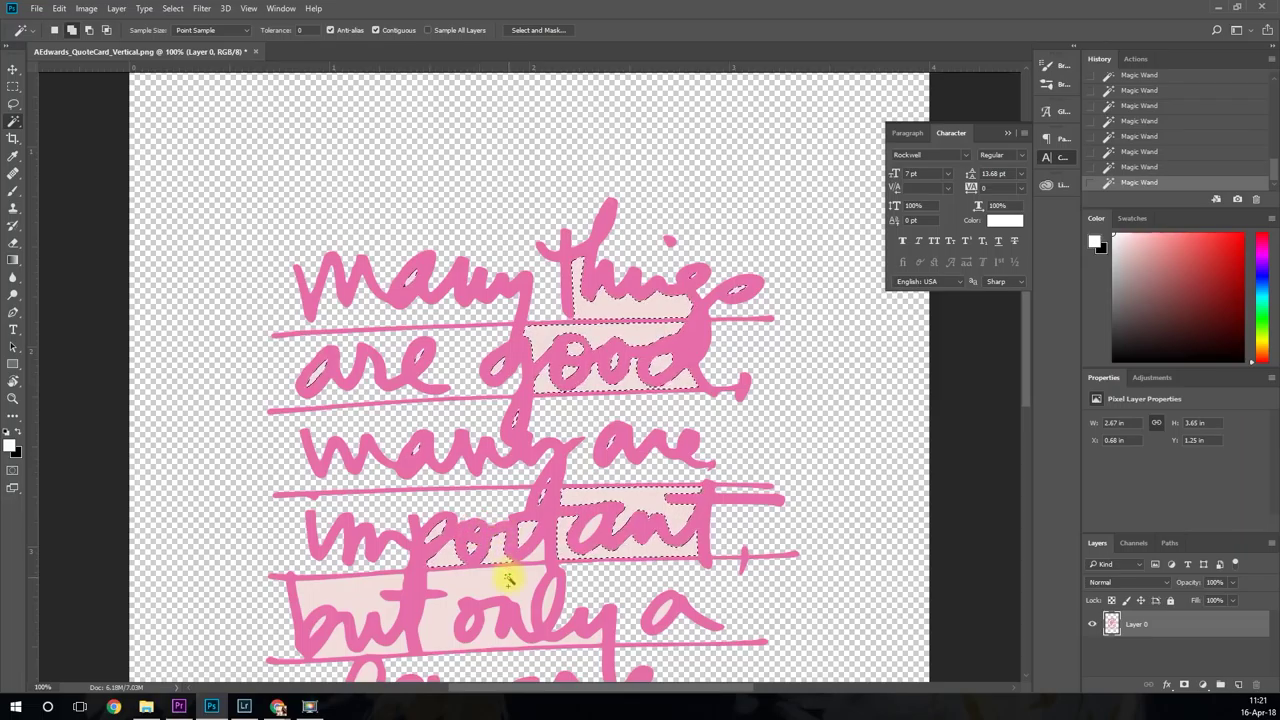
{"action": "left_click", "coordinate": [460, 620], "text": "shift"}
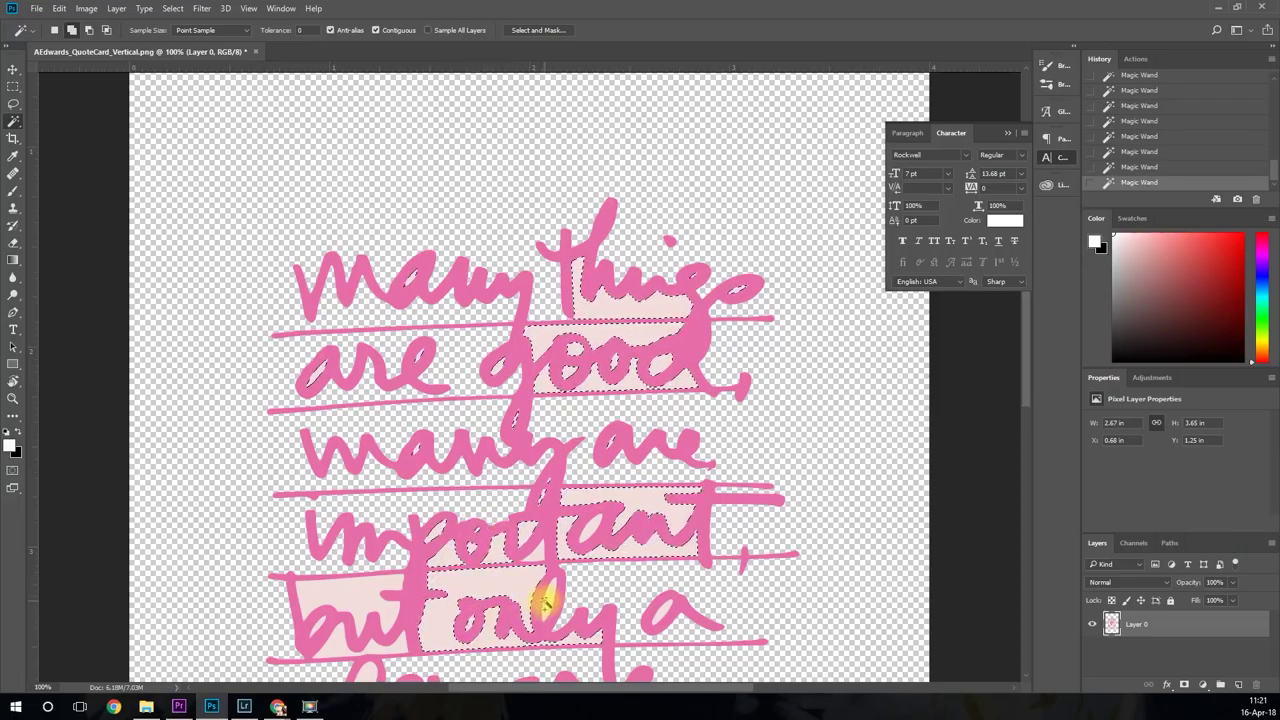
{"action": "left_click", "coordinate": [357, 620], "text": "shift"}
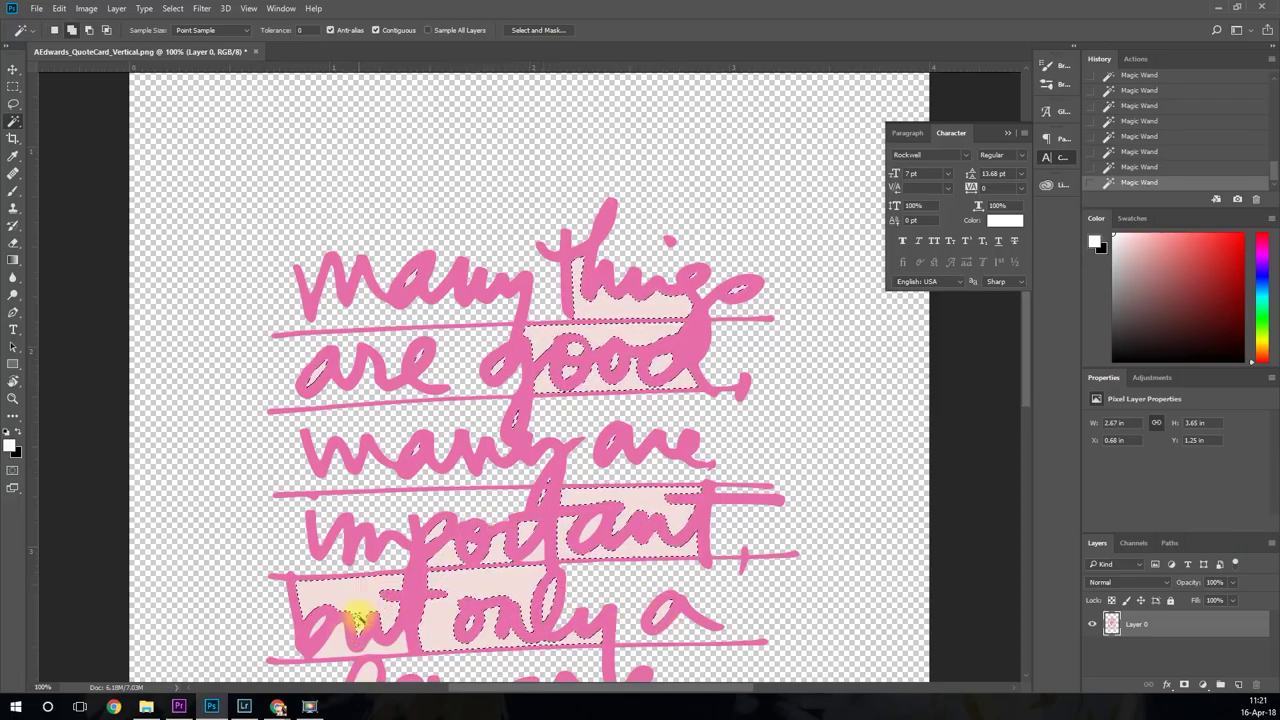
{"action": "left_click", "coordinate": [314, 623], "text": "shift"}
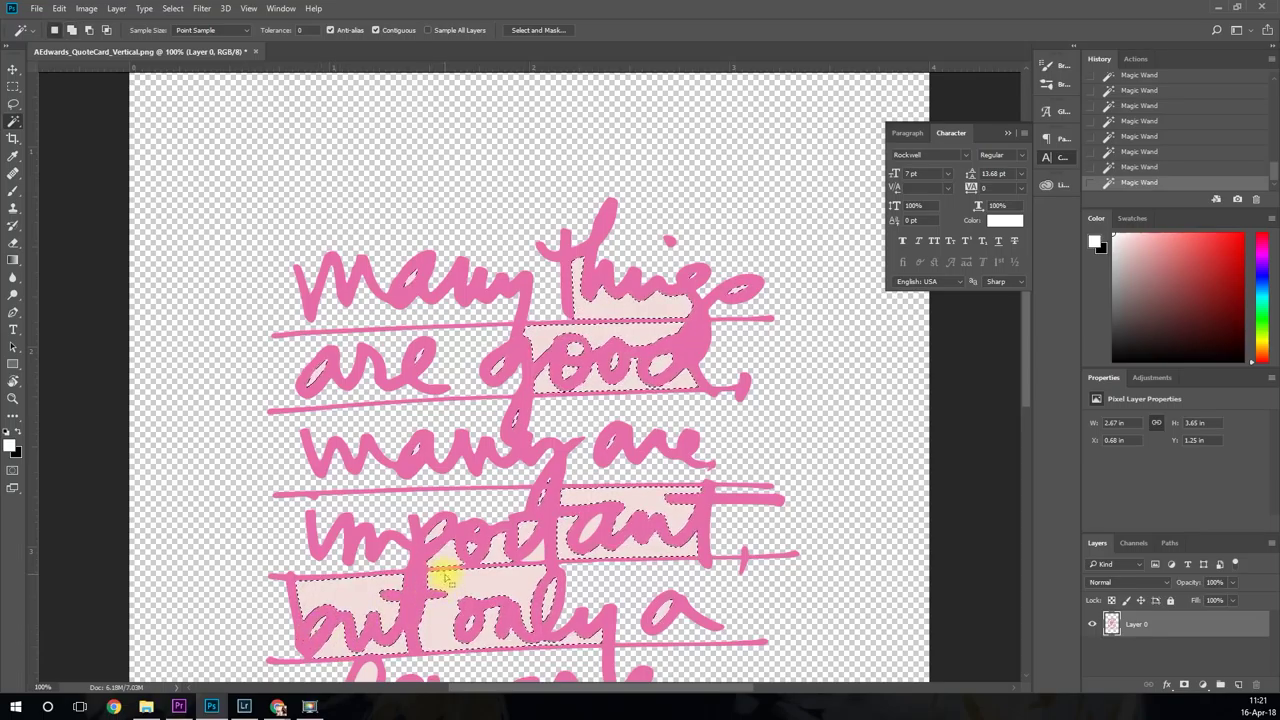
Pan down and add the pale pink fill behind 'essential' and inside its a and e.
{"action": "key", "text": "space"}
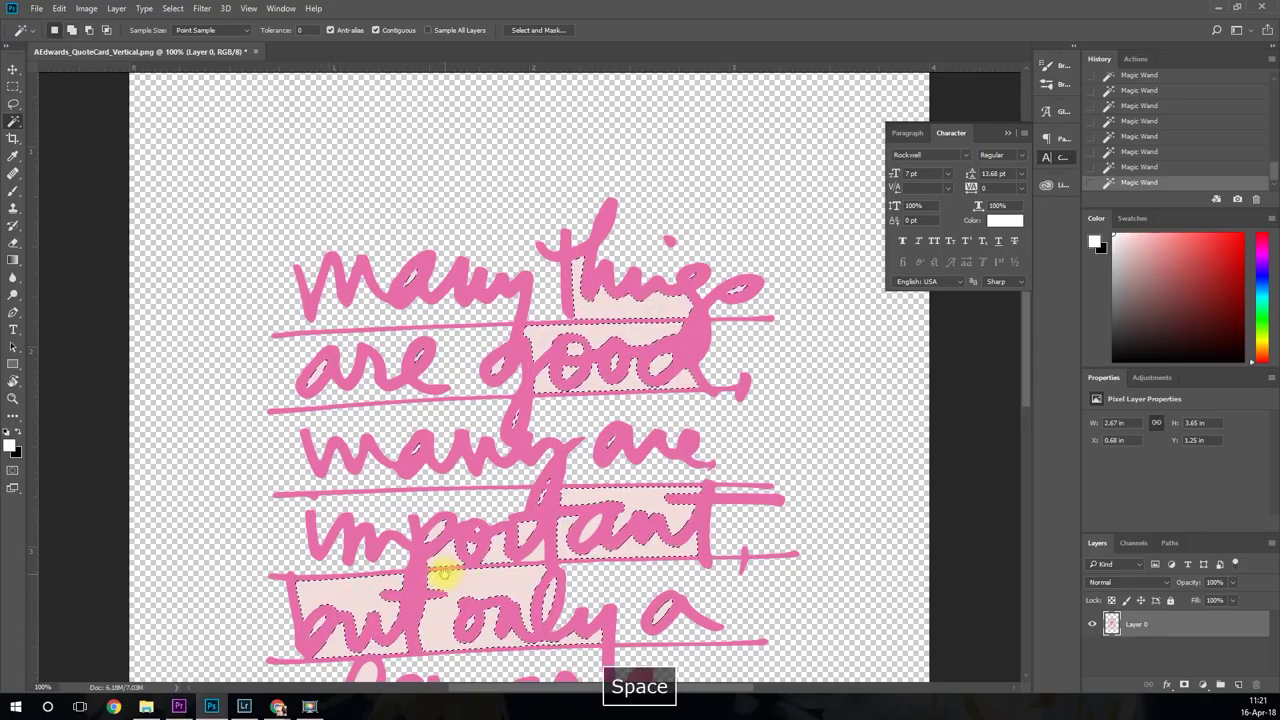
{"action": "left_click_drag", "start_coordinate": [443, 572], "coordinate": [503, 182]}
{"action": "left_click_drag", "start_coordinate": [578, 380], "coordinate": [550, 367]}
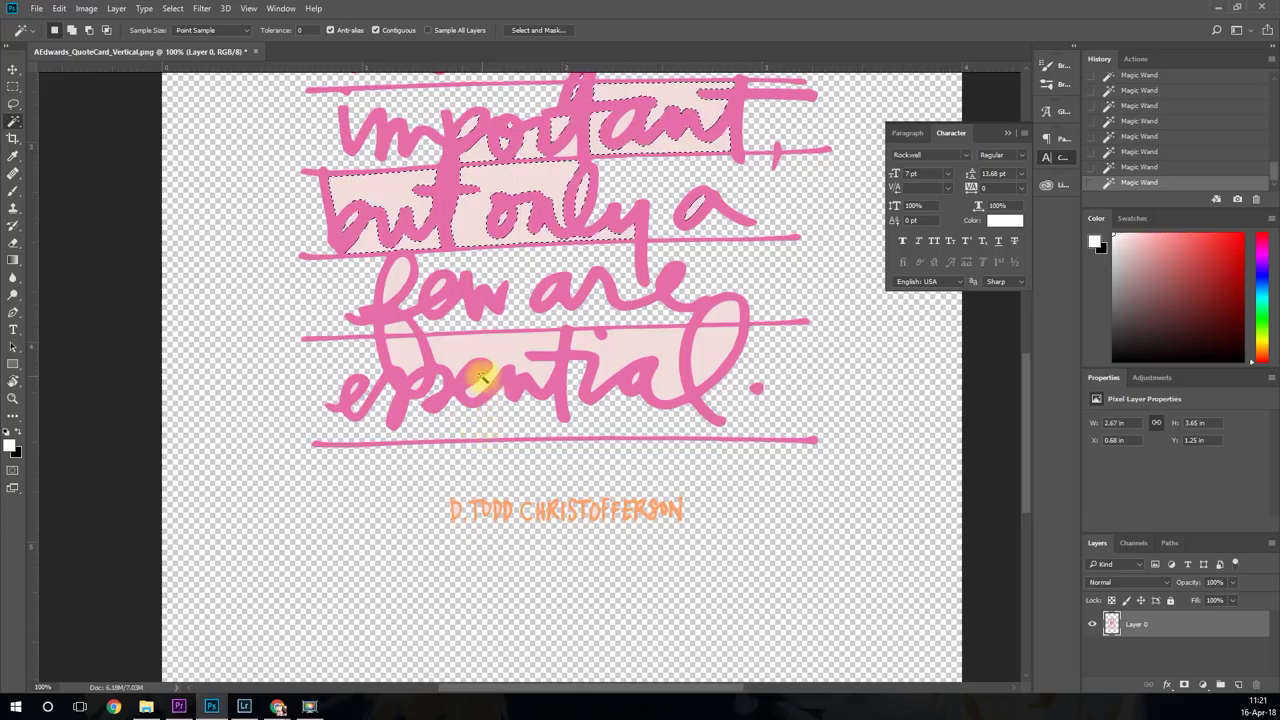
{"action": "key", "text": "space"}
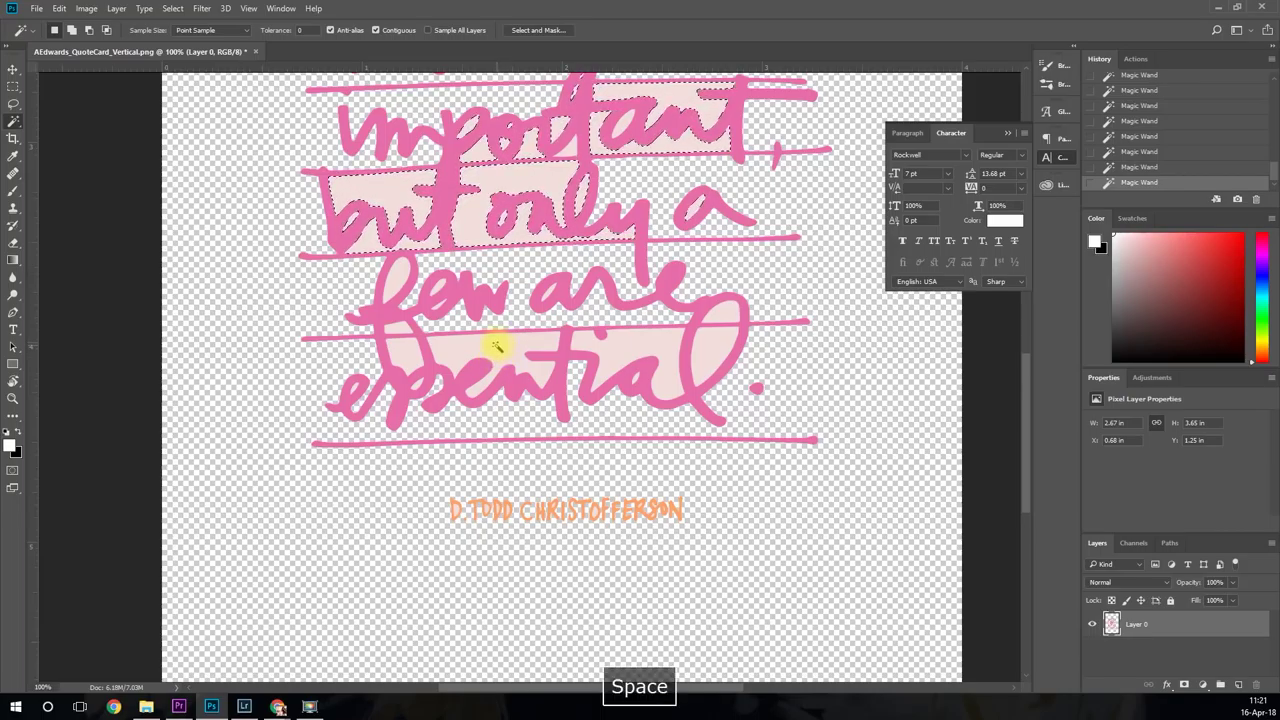
{"action": "left_click", "coordinate": [482, 348], "text": "shift"}
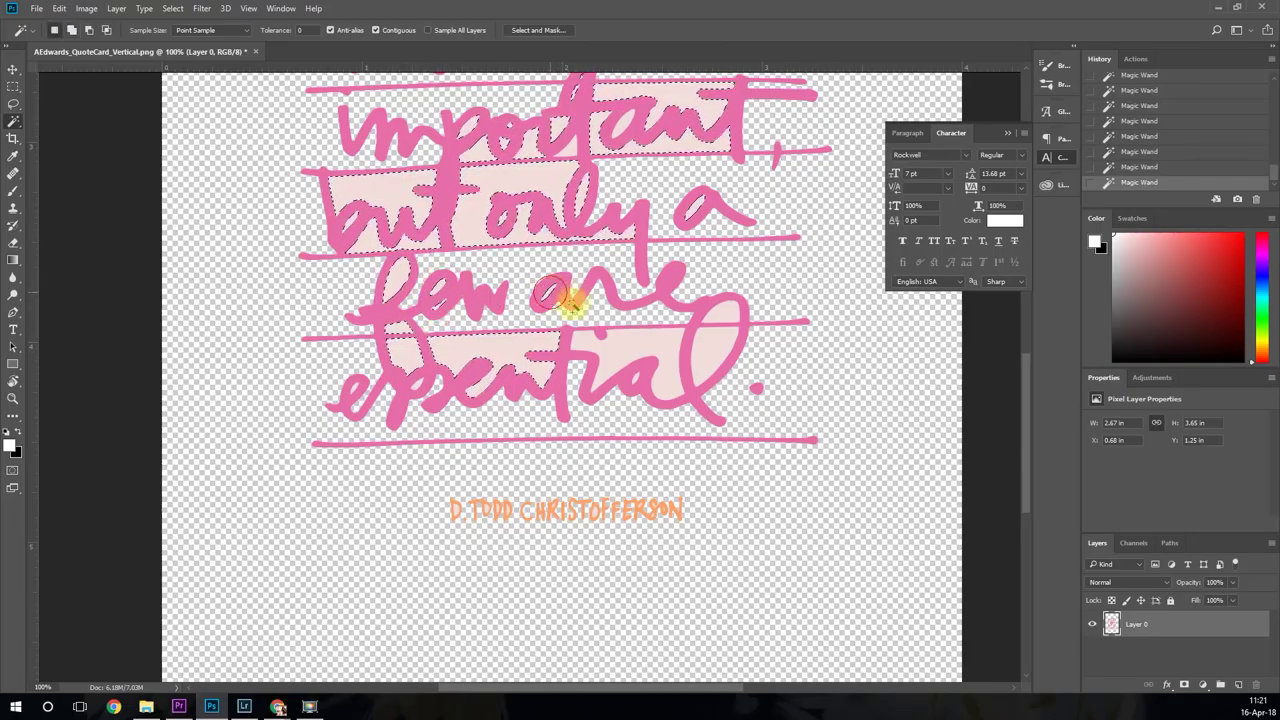
{"action": "left_click", "coordinate": [650, 345], "text": "shift"}
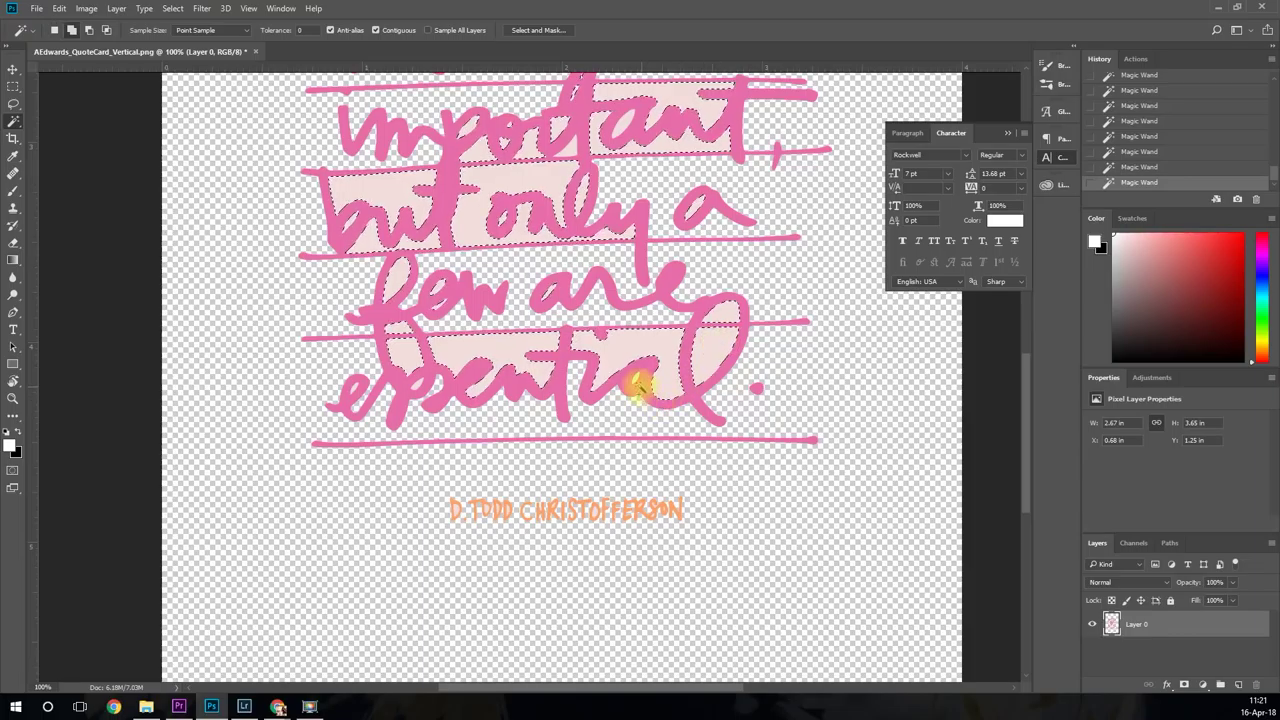
{"action": "left_click", "coordinate": [636, 378], "text": "shift"}
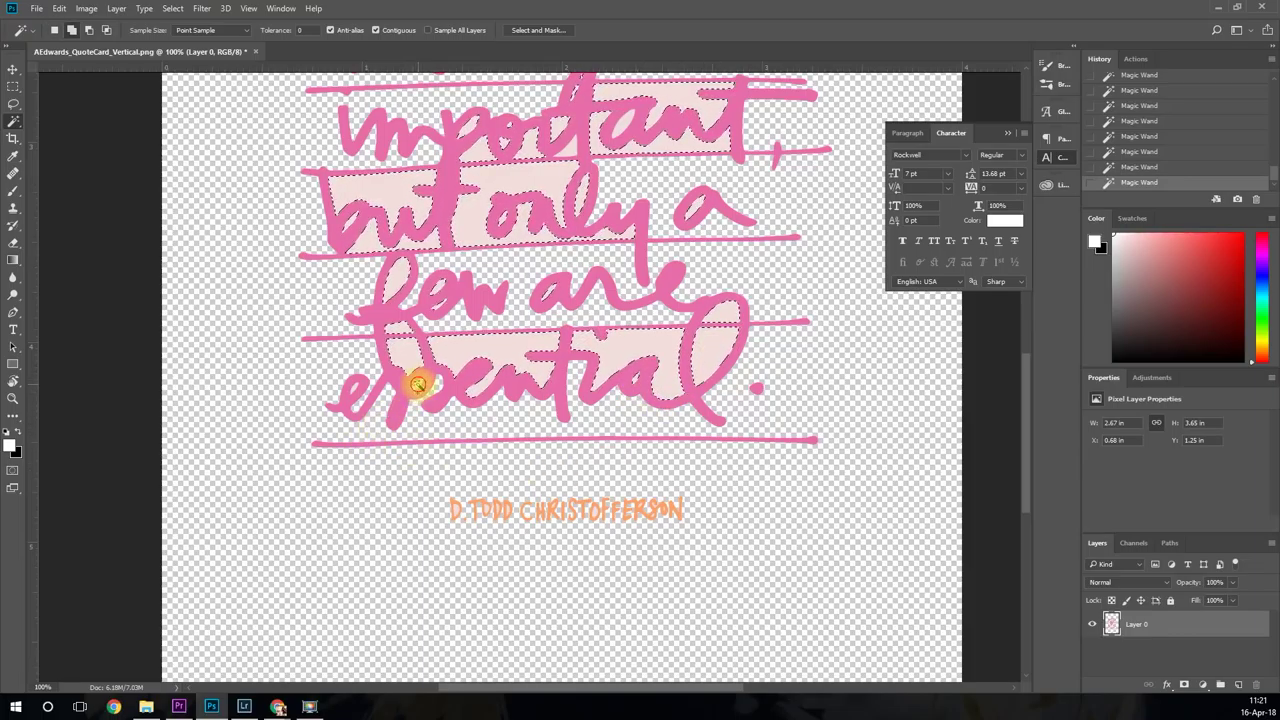
{"action": "left_click", "coordinate": [360, 400], "text": "shift"}
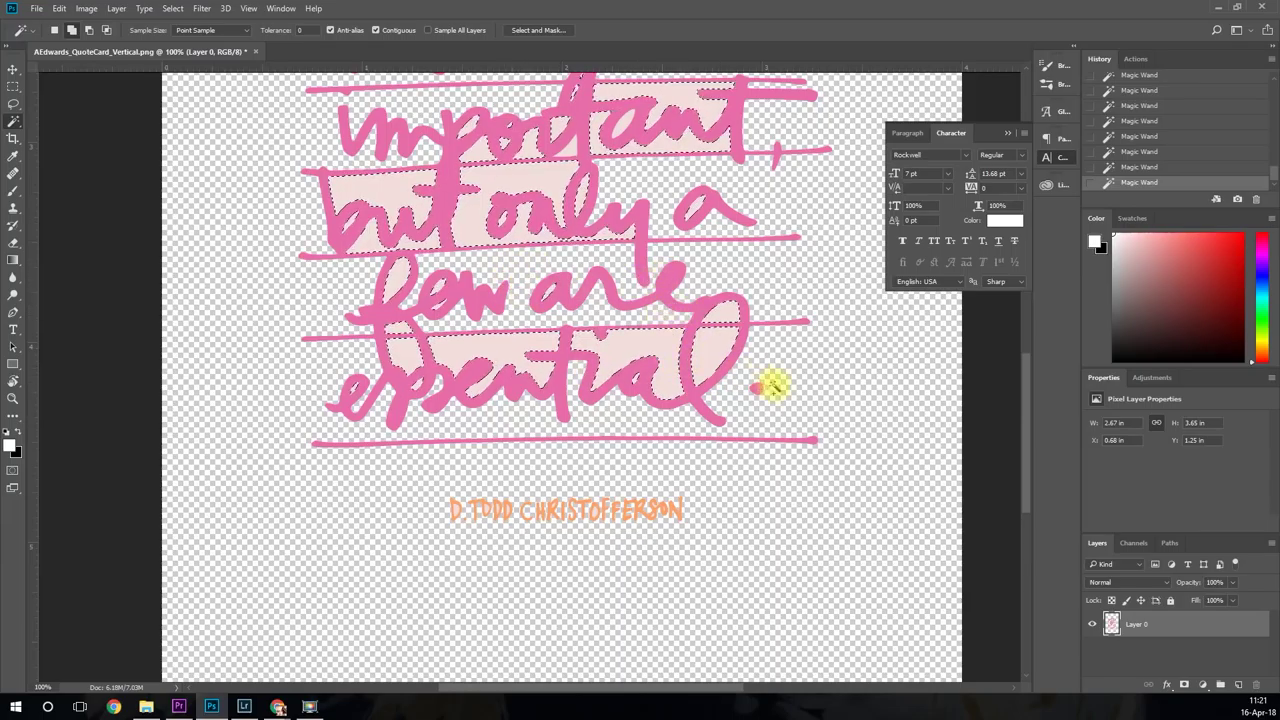
{"action": "scroll", "coordinate": [803, 420], "scroll_direction": "up", "scroll_amount": 3}
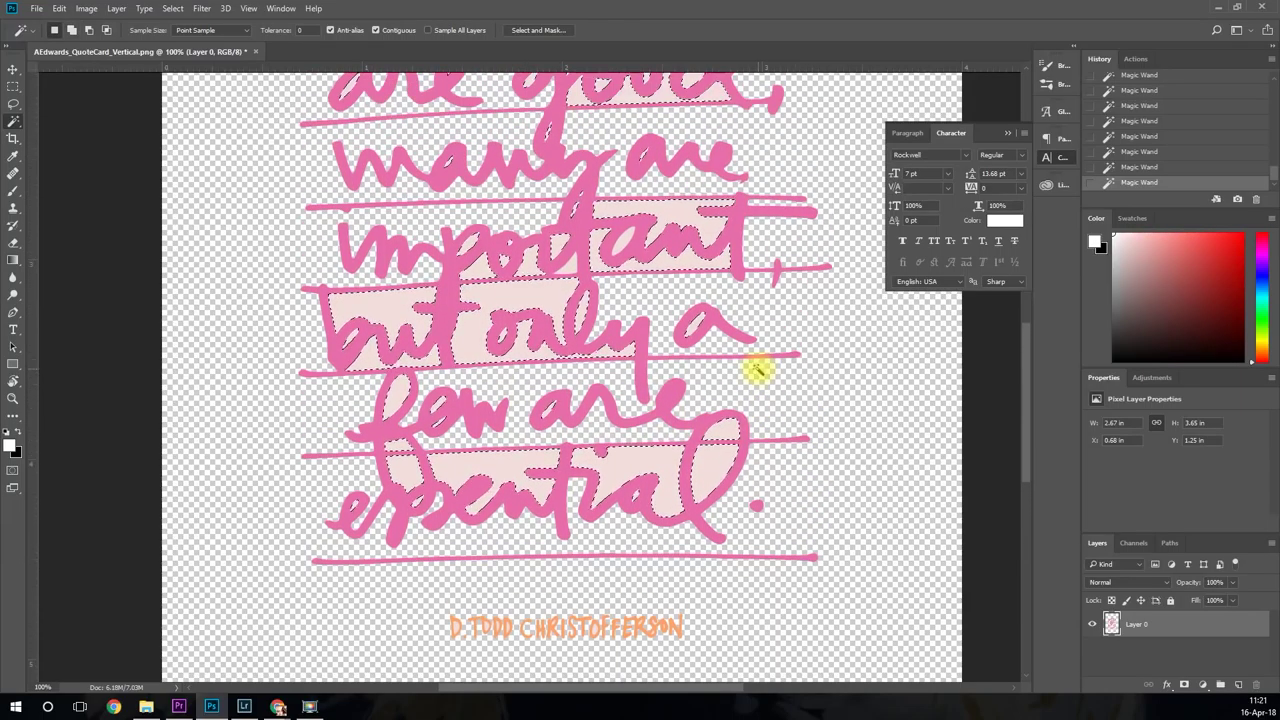
{"action": "scroll", "coordinate": [578, 330], "scroll_direction": "up", "scroll_amount": 5}
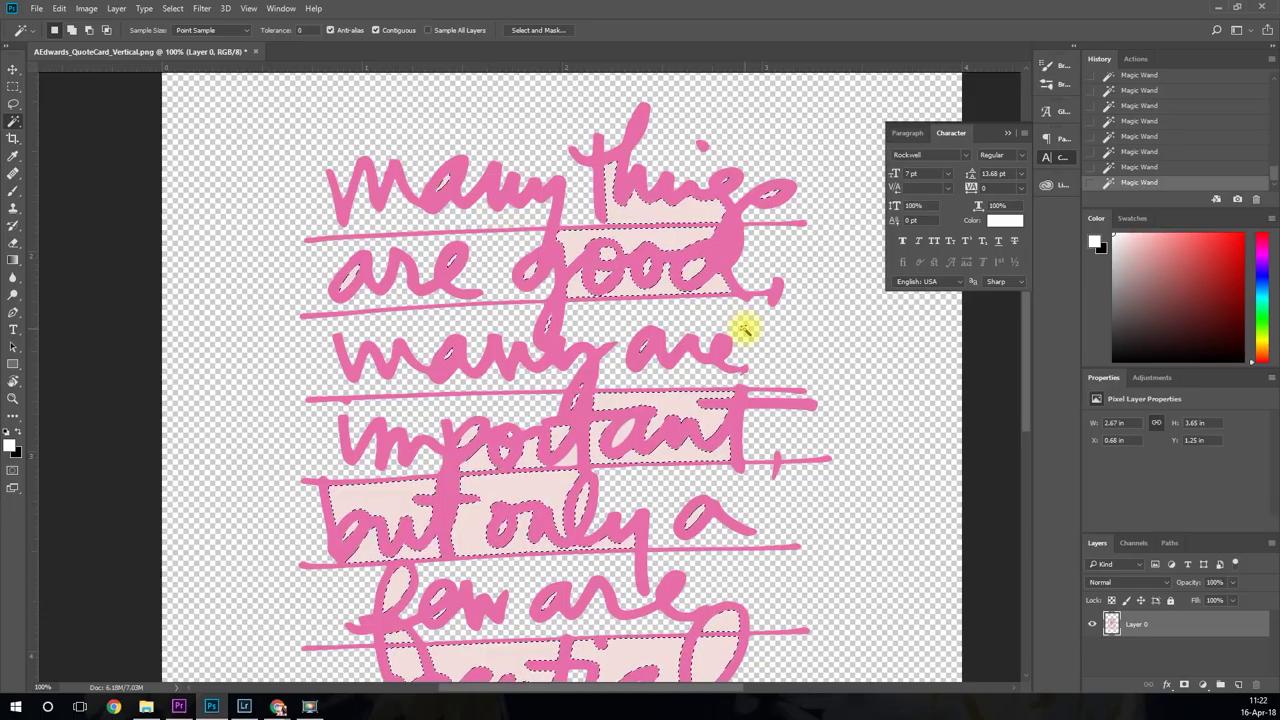
Clear the selected fill and the two leftover patches in 'important', then zoom out.
{"action": "key", "text": "Delete"}
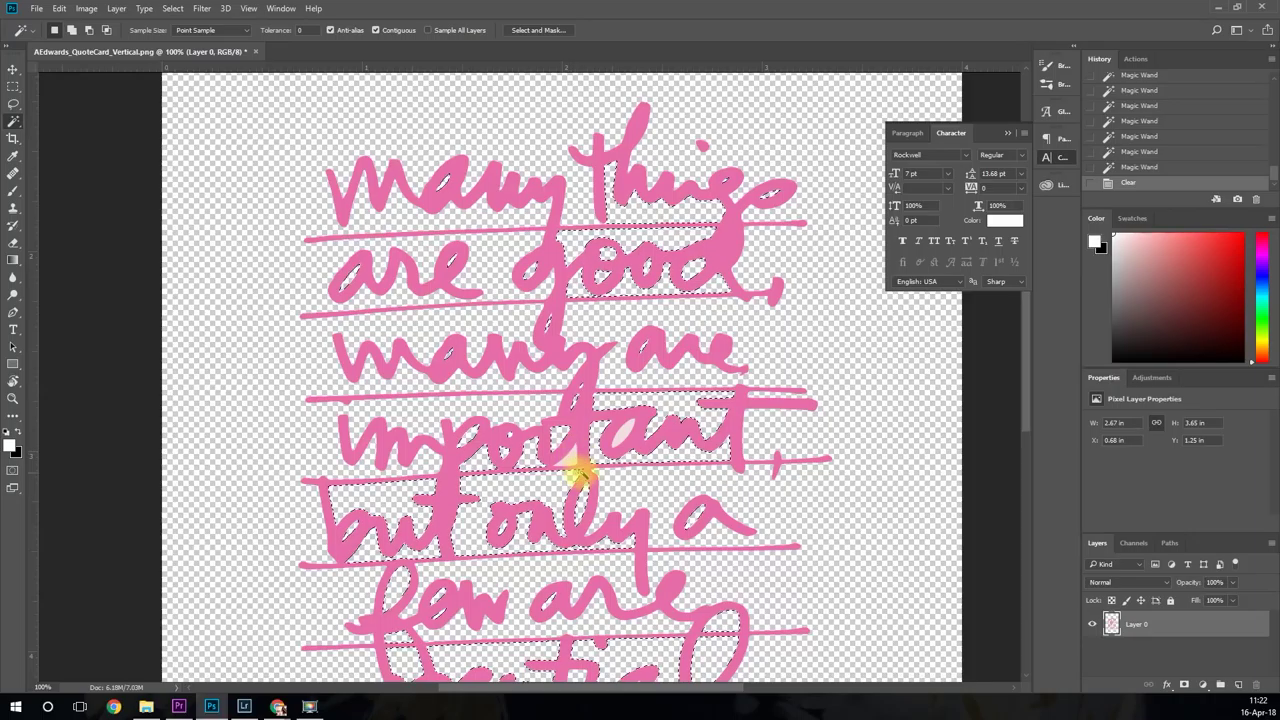
{"action": "left_click", "coordinate": [622, 430]}
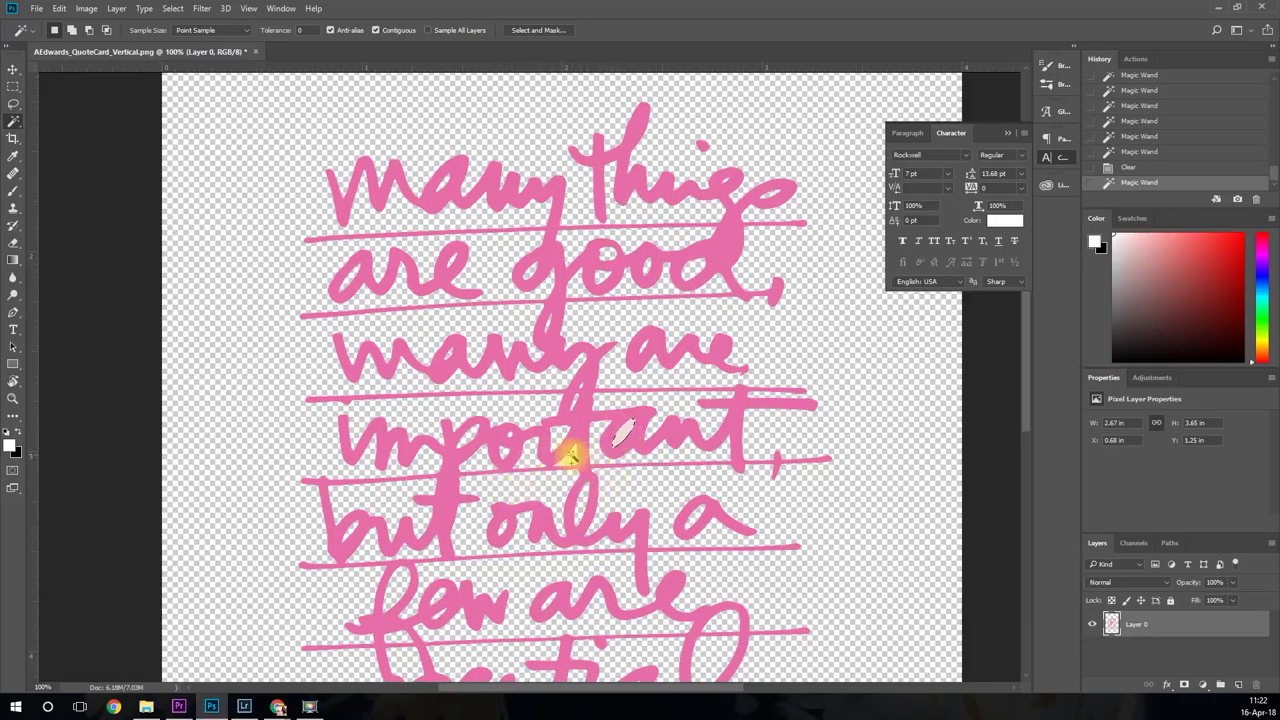
{"action": "left_click", "coordinate": [568, 458], "text": "shift"}
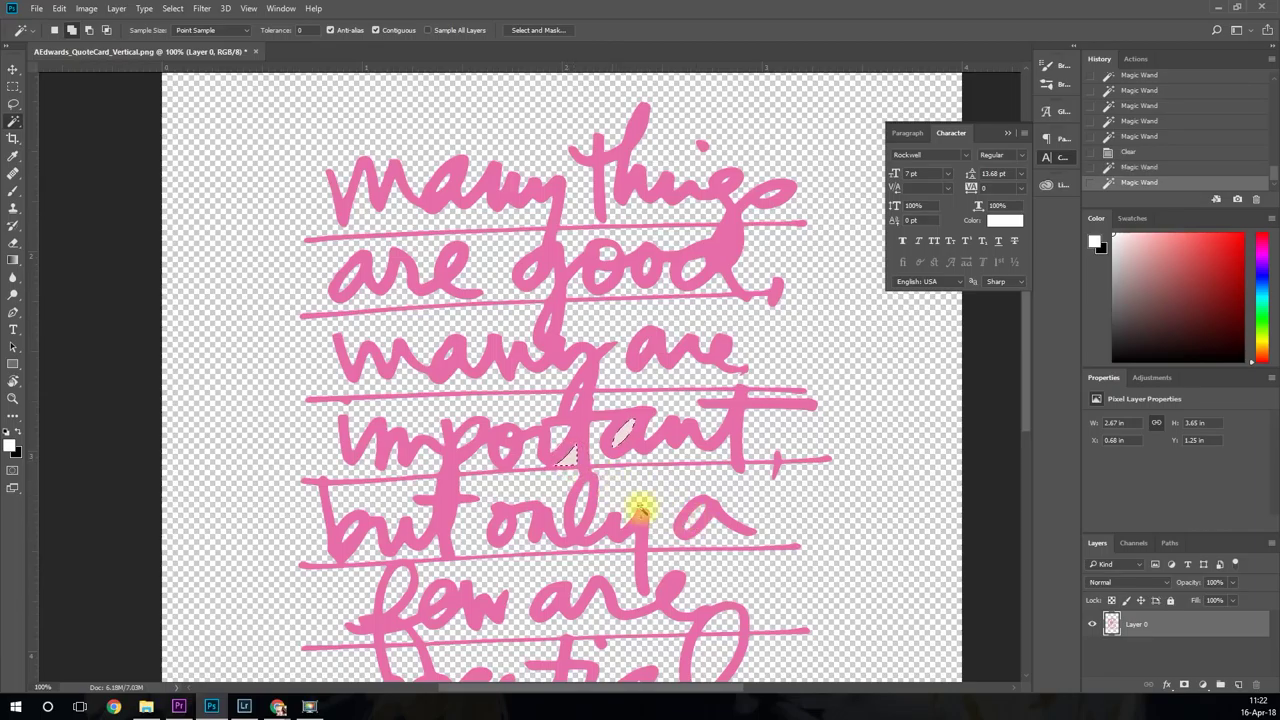
{"action": "key", "text": "Delete"}
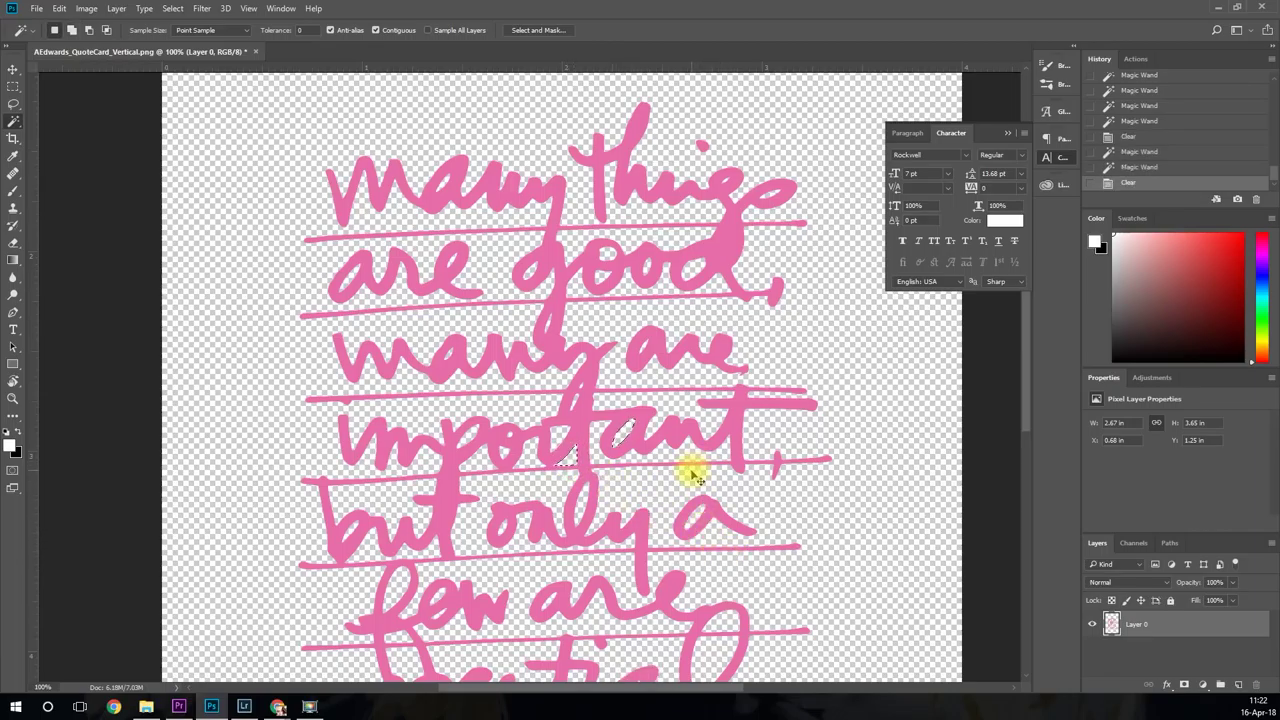
{"action": "key", "text": "ctrl+minus"}
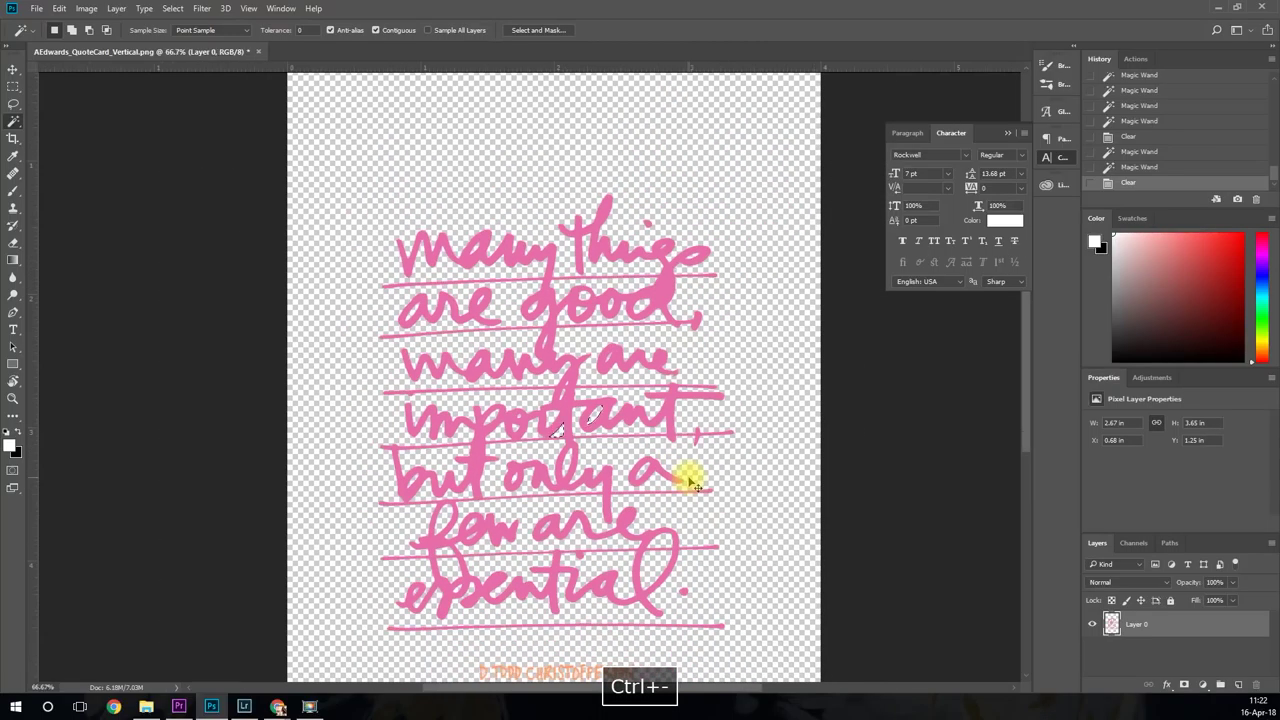
Zoom out to 50% and deselect.
{"action": "key", "text": "ctrl+minus"}
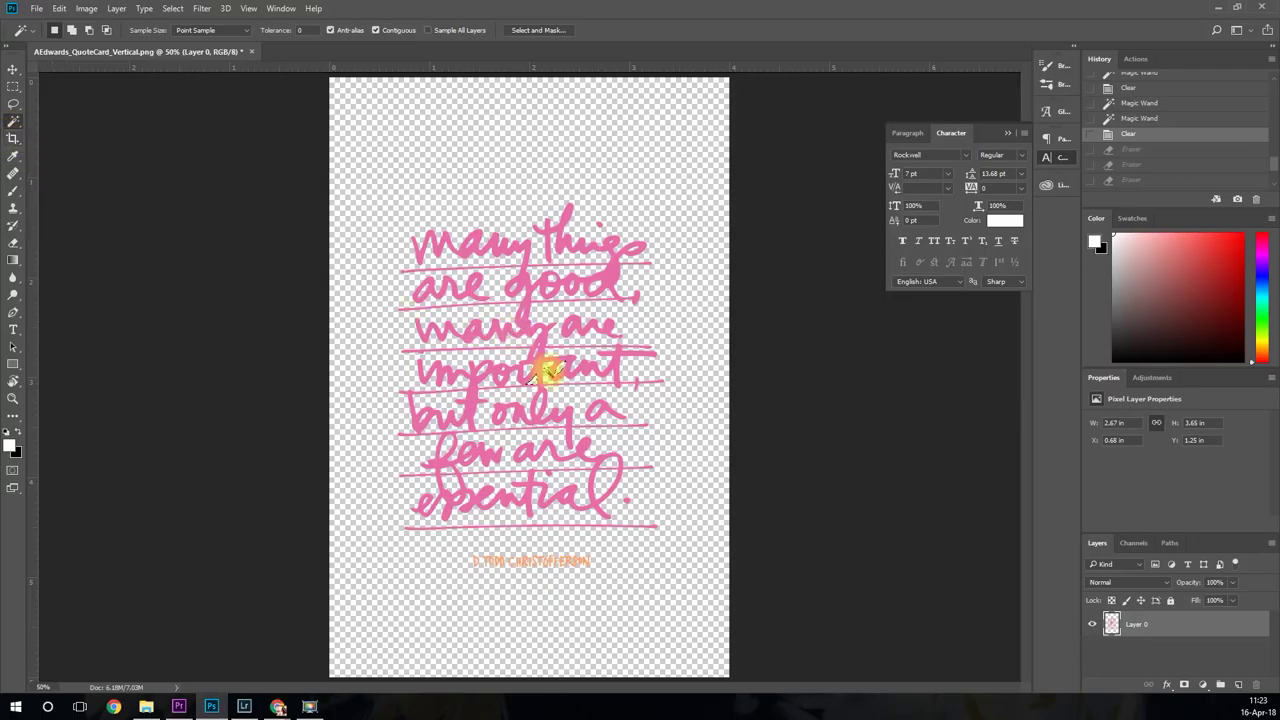
{"action": "key", "text": "ctrl+d"}
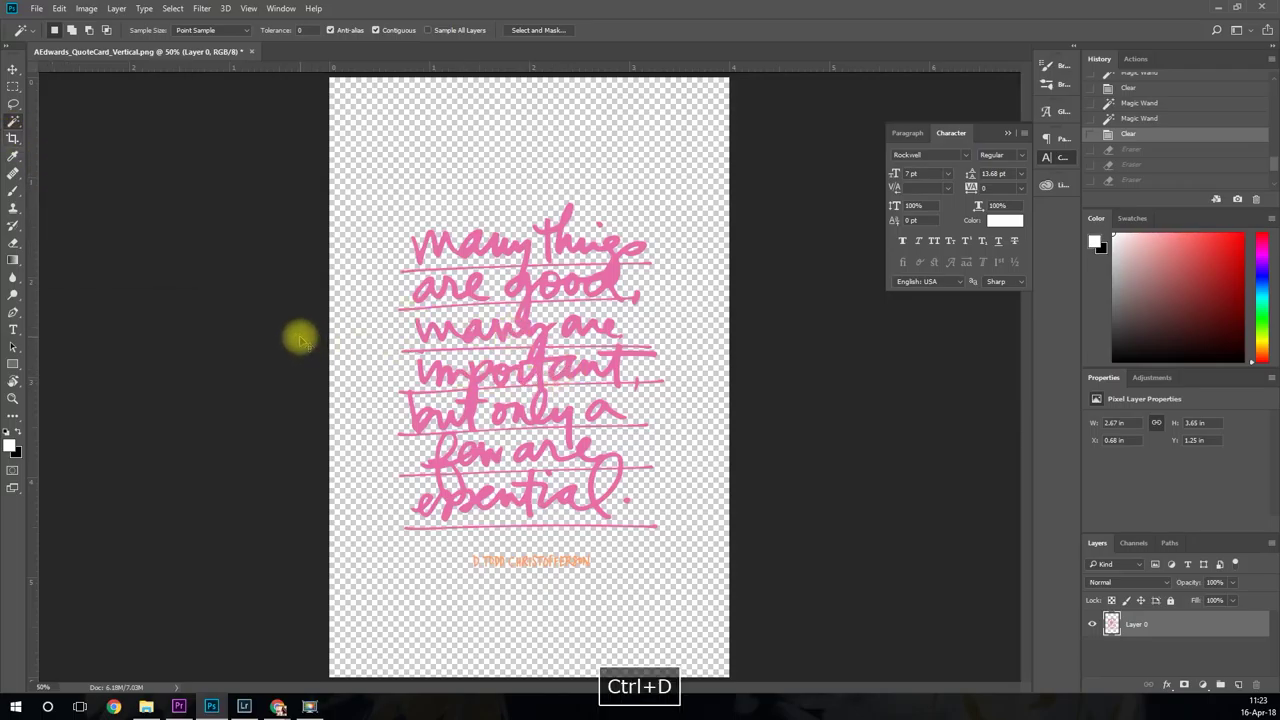
Erase the orange author credit line below the quote with the Eraser.
{"action": "left_click", "coordinate": [14, 244]}
{"action": "mouse_move", "coordinate": [534, 563]}
{"action": "left_mouse_down"}
{"action": "mouse_move", "coordinate": [571, 562]}
{"action": "mouse_move", "coordinate": [489, 574]}
{"action": "left_mouse_up"}
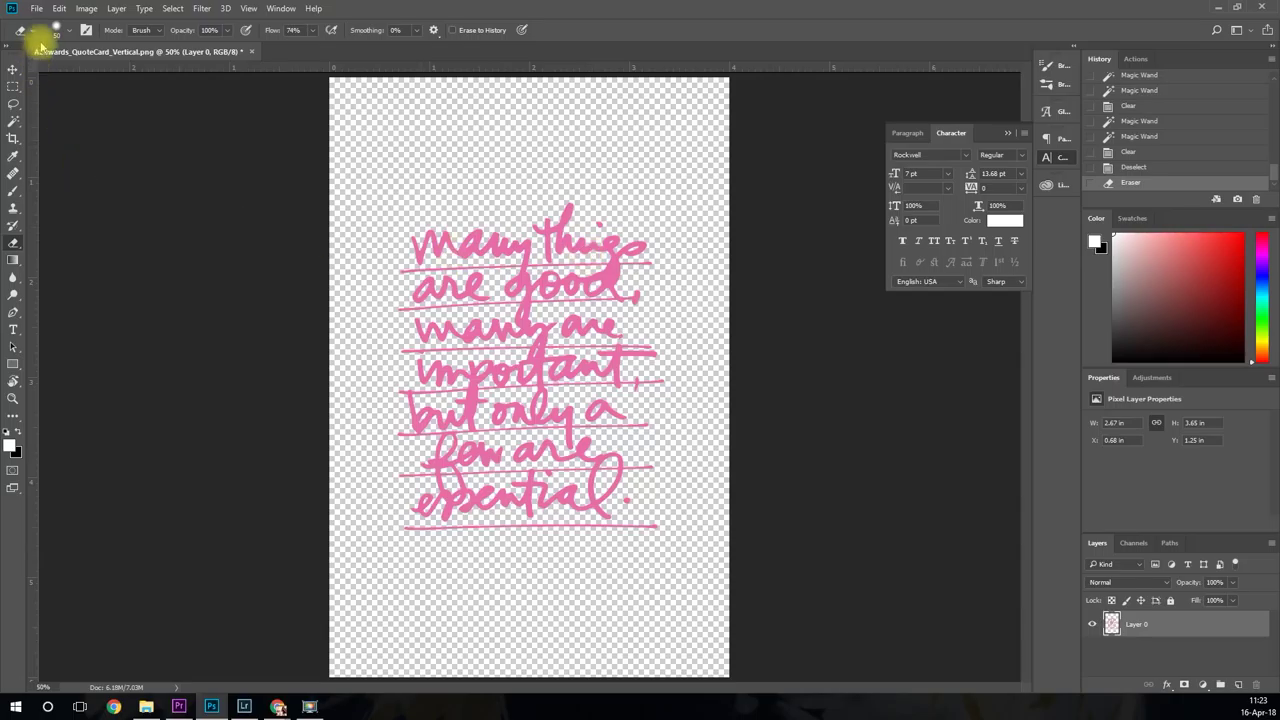
{"action": "left_click", "coordinate": [37, 10]}
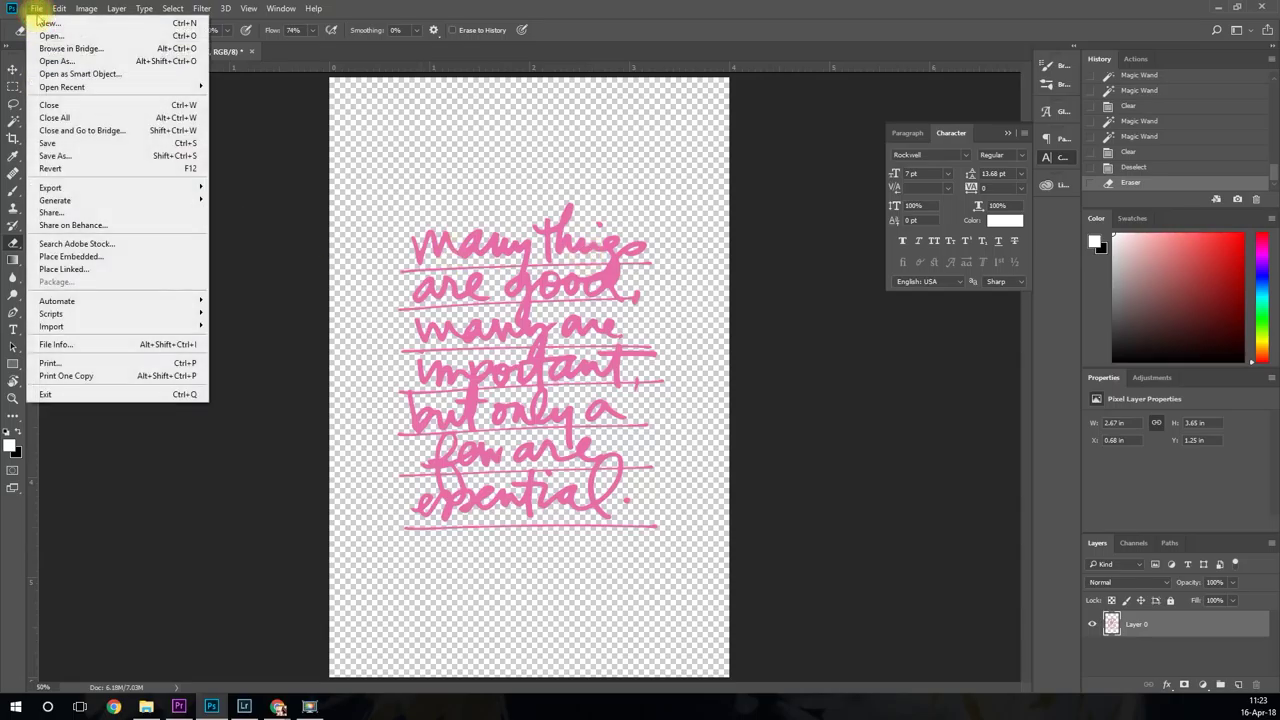
Save a PNG copy named AEdwards_QuoteCard_Vertical3, accepting the default PNG options.
{"action": "left_click", "coordinate": [72, 160]}
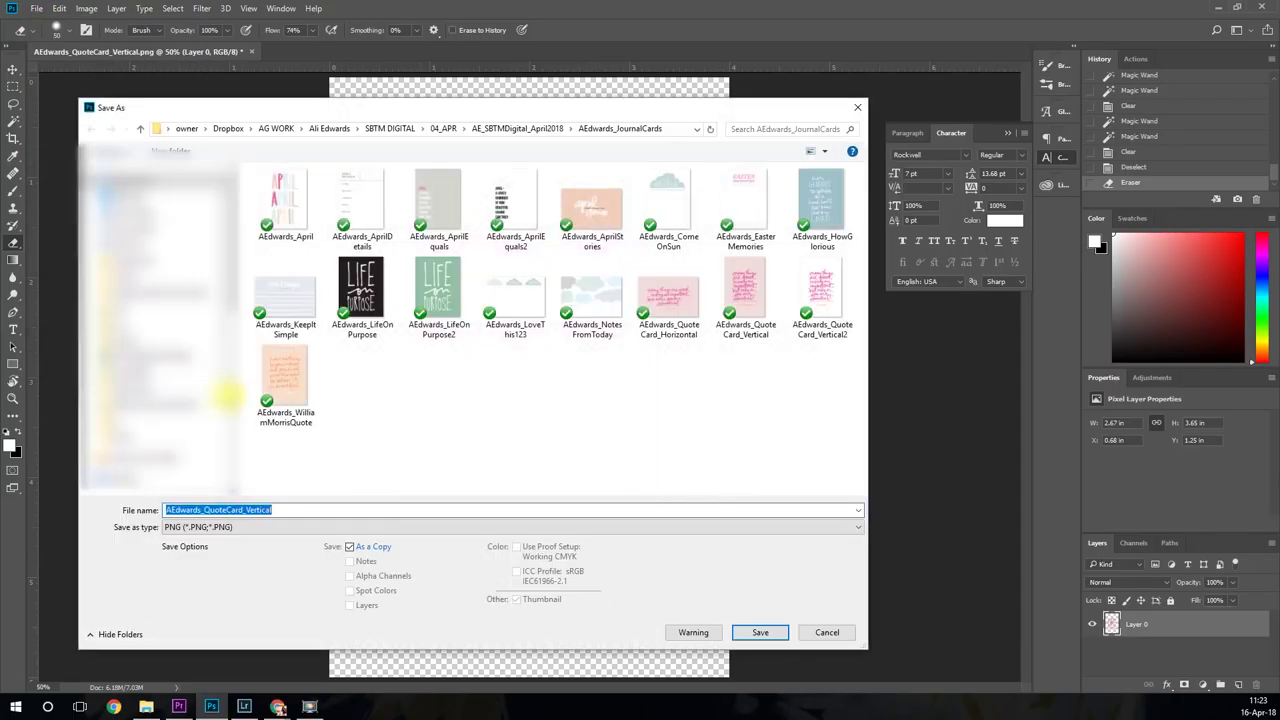
{"action": "left_click", "coordinate": [290, 511]}
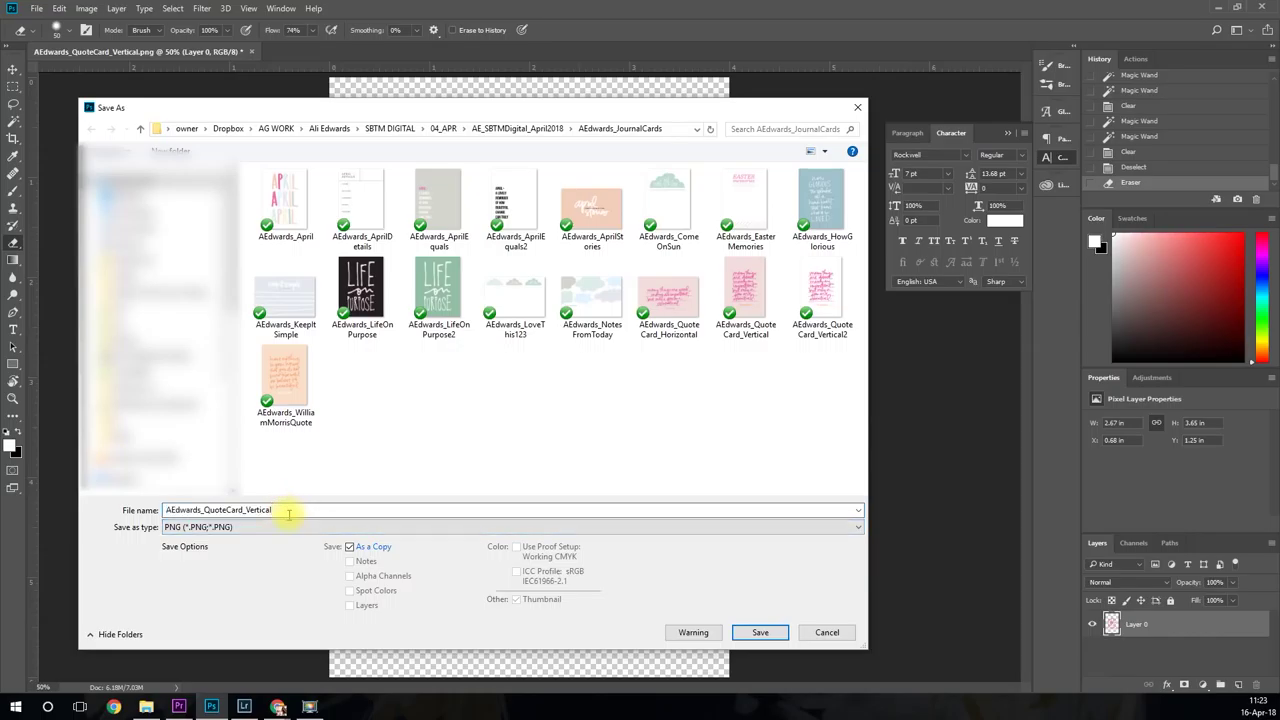
{"action": "type", "text": "3"}
{"action": "mouse_move", "coordinate": [752, 283]}
{"action": "left_click", "coordinate": [760, 632]}
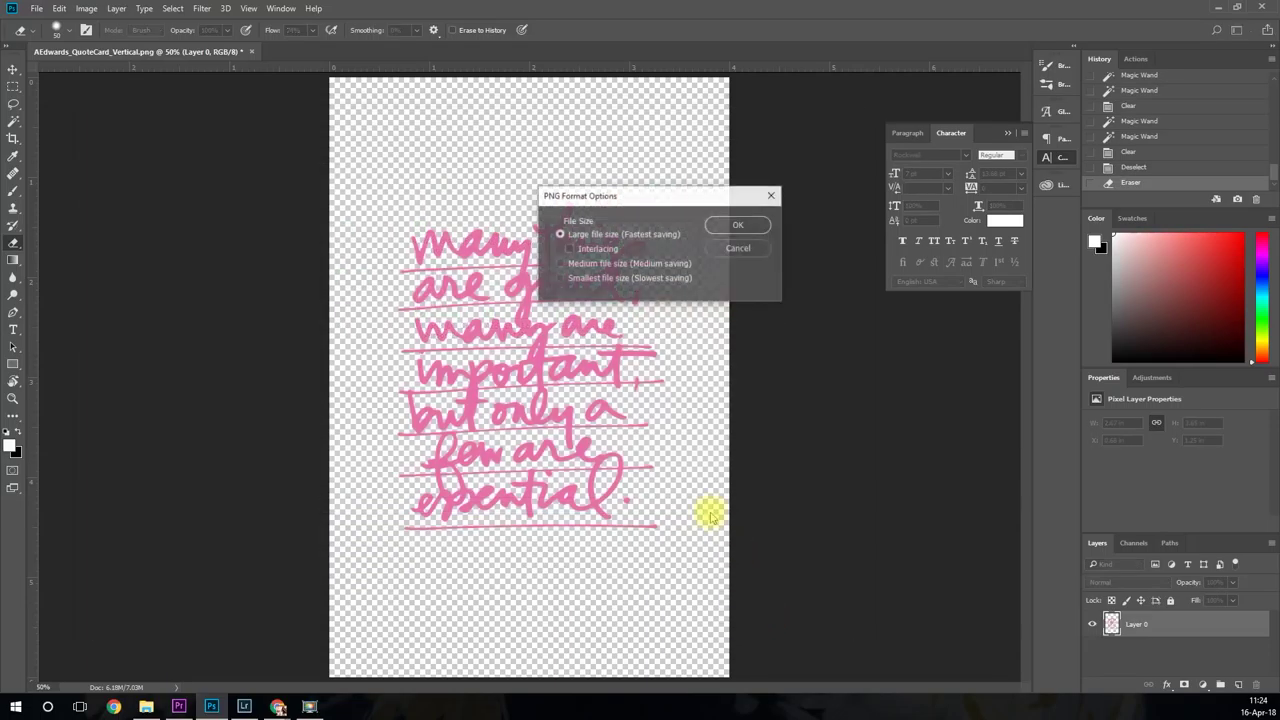
{"action": "left_click", "coordinate": [722, 226]}
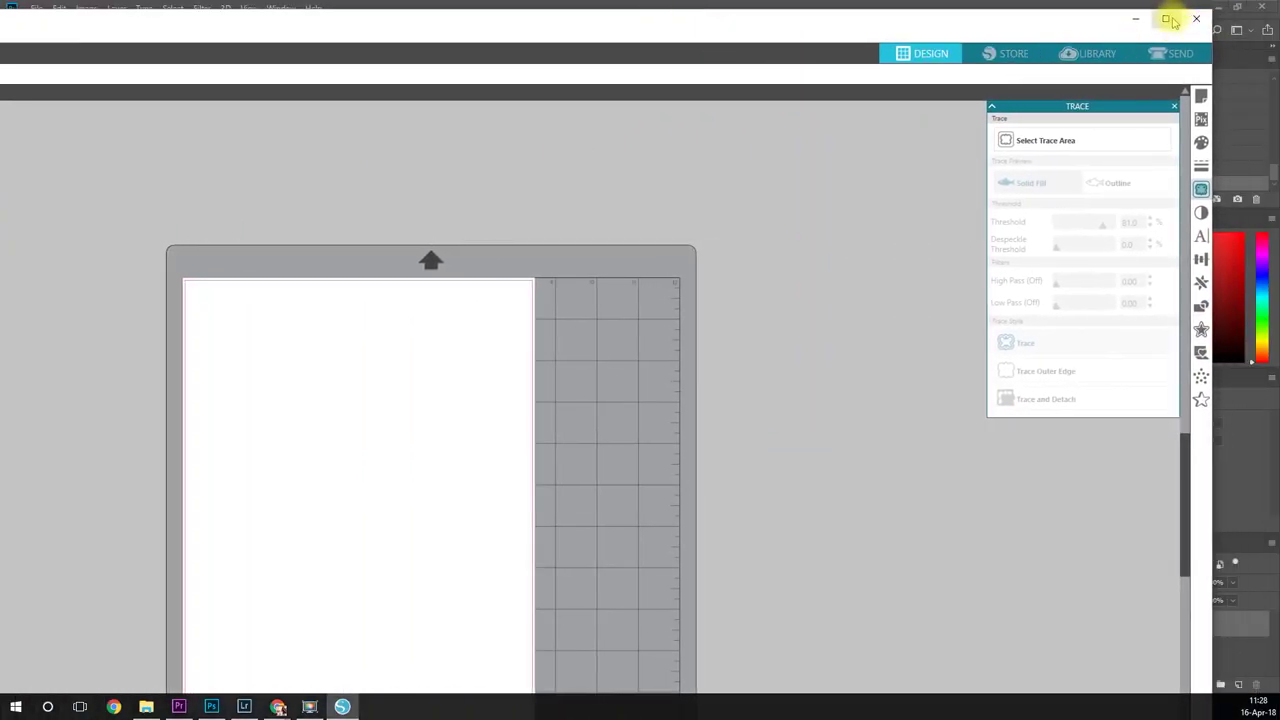
Maximize Silhouette Studio, open AEdwards_QuoteCard_Vertical3, and move it on the page.
{"action": "left_click", "coordinate": [1165, 18]}
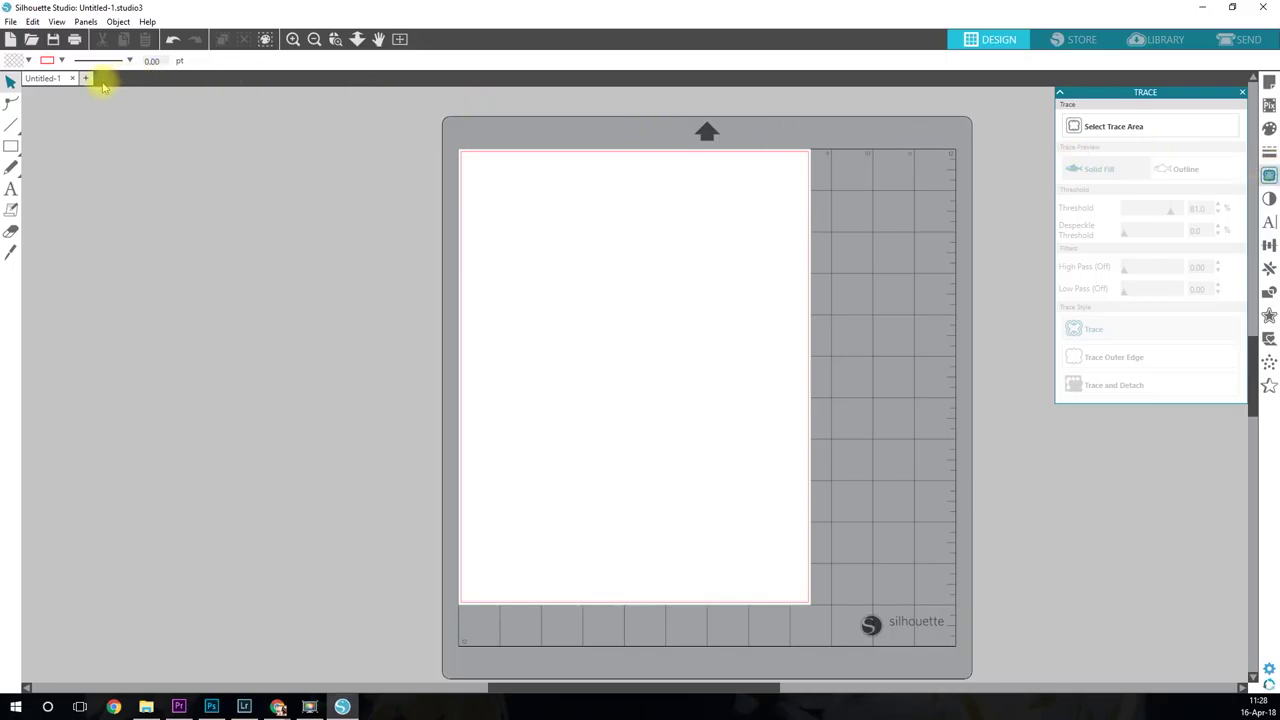
{"action": "left_click", "coordinate": [31, 40]}
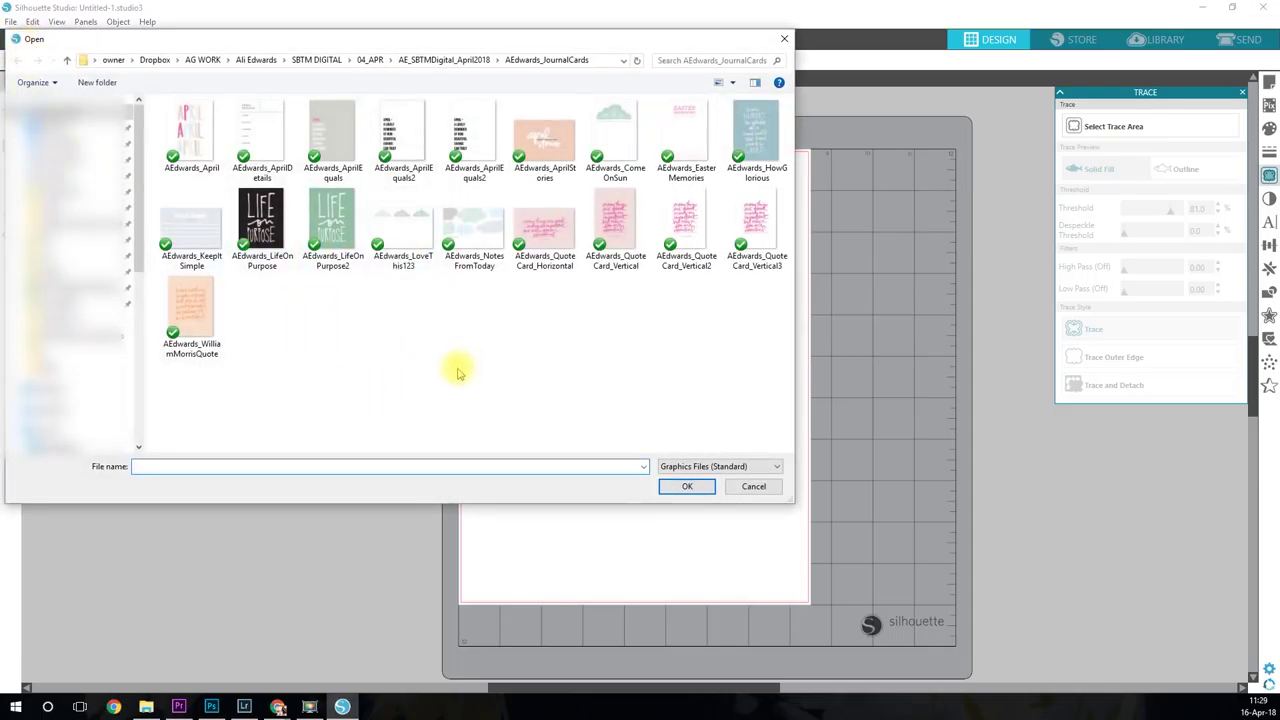
{"action": "left_click", "coordinate": [757, 235]}
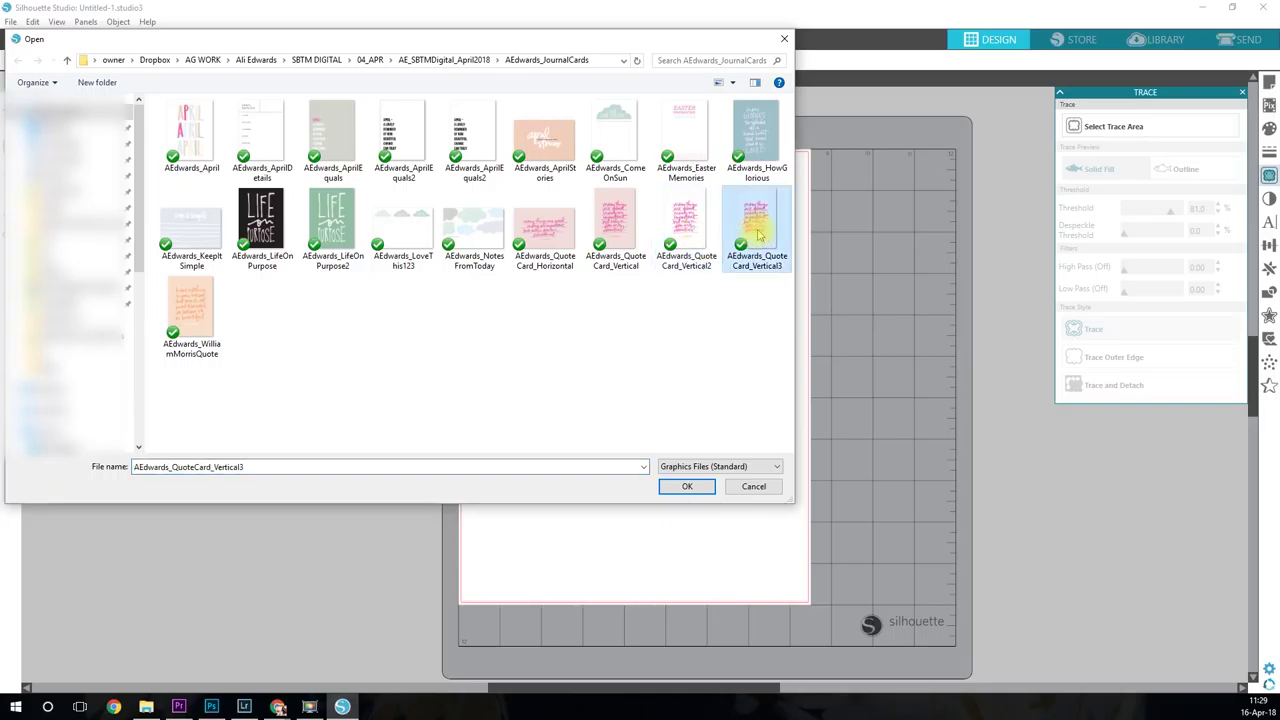
{"action": "left_click", "coordinate": [687, 487]}
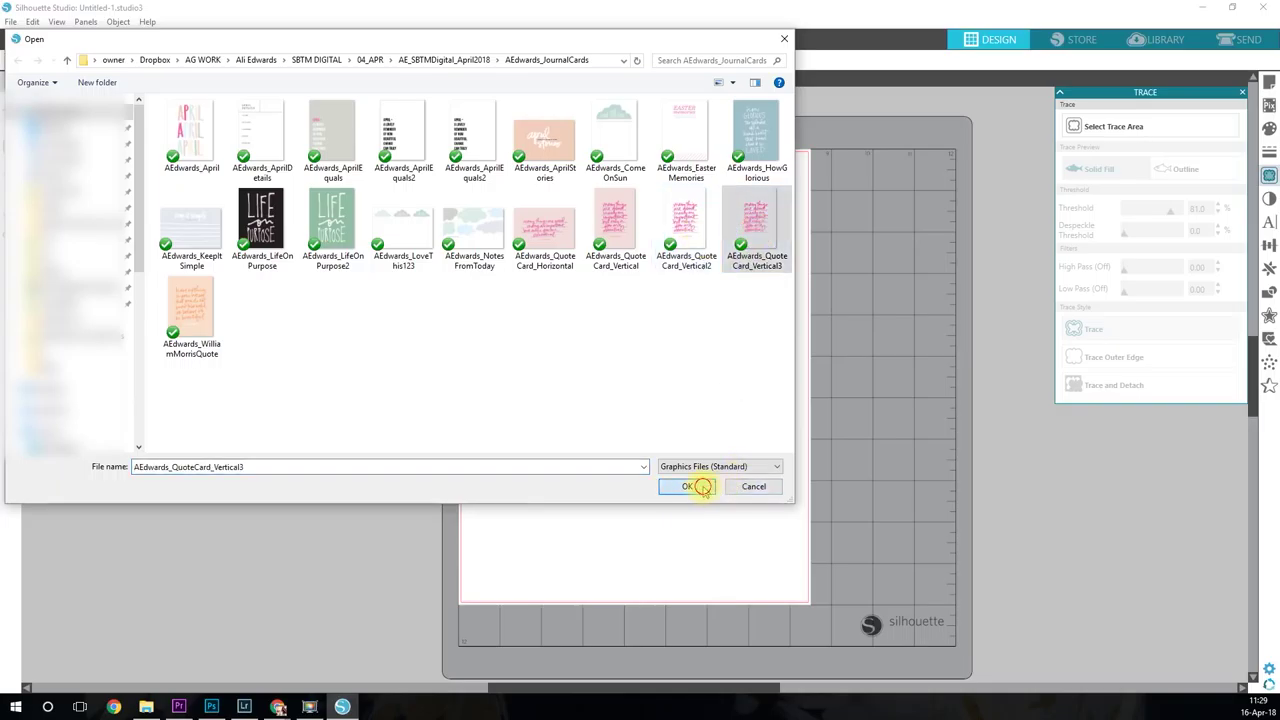
{"action": "left_click_drag", "start_coordinate": [529, 229], "coordinate": [556, 219]}
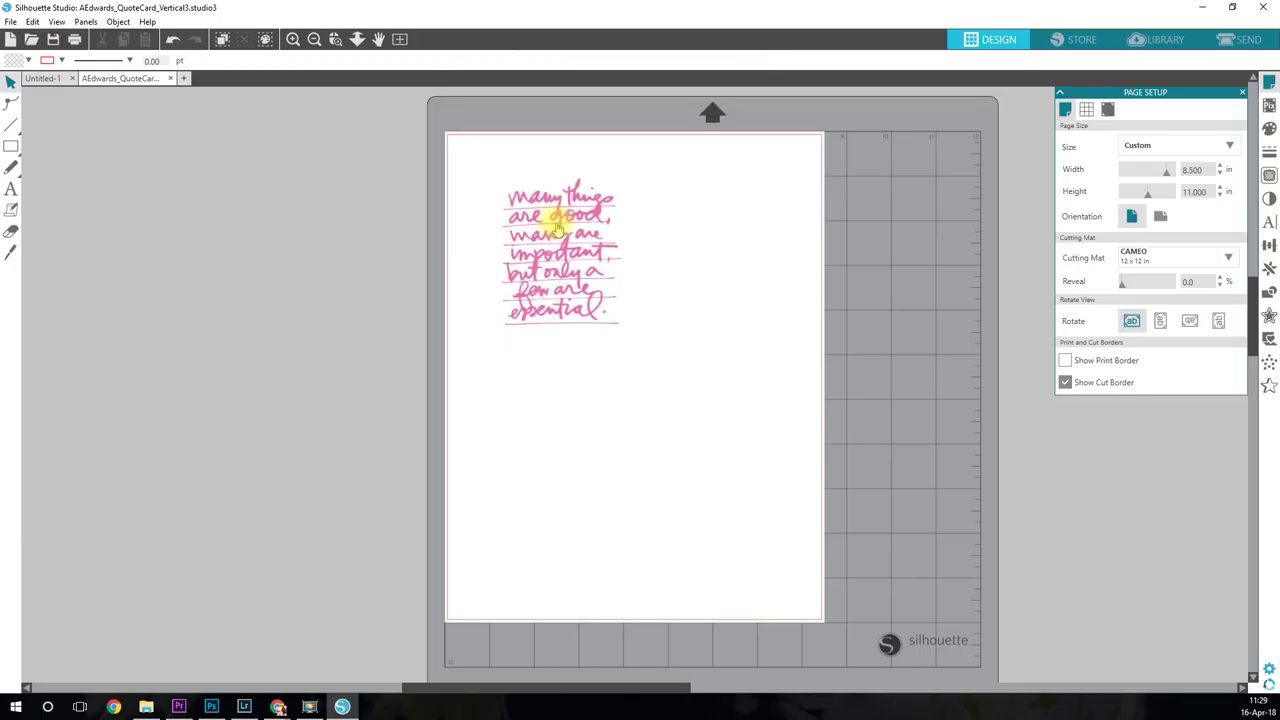
Select the quote image and try a 6-inch width, then undo it.
{"action": "left_click", "coordinate": [557, 228]}
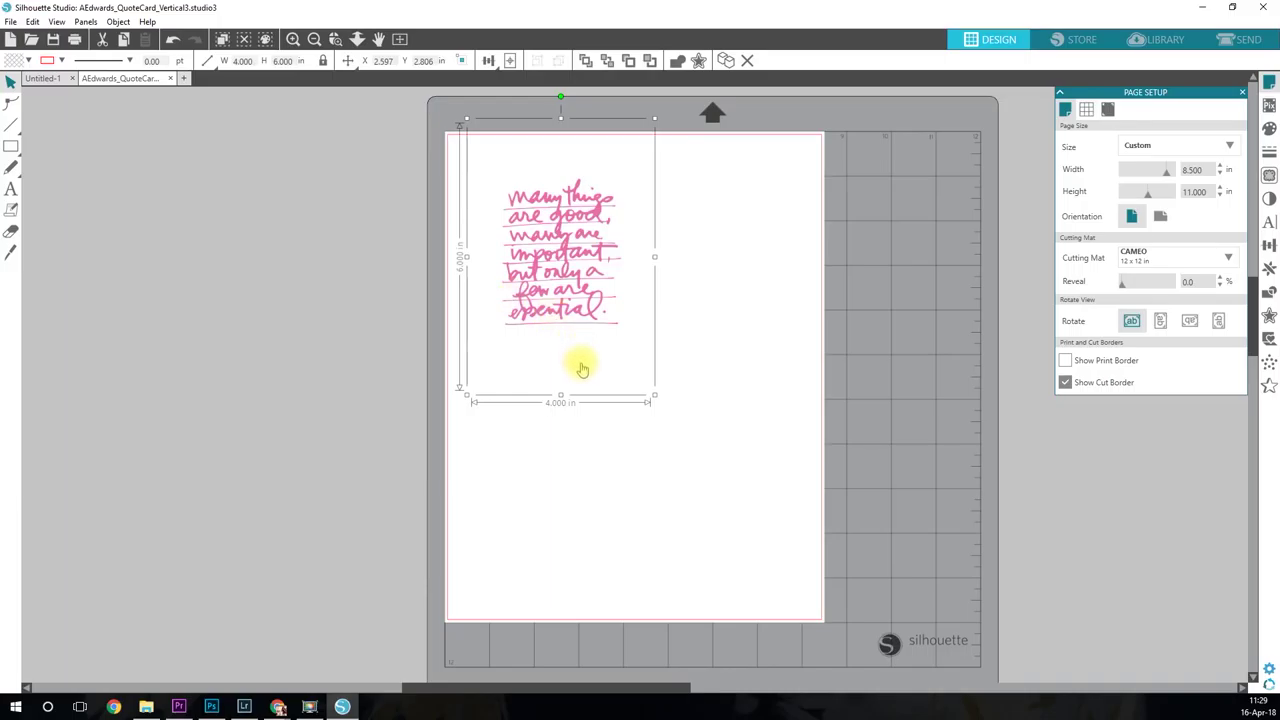
{"action": "left_click", "coordinate": [220, 67]}
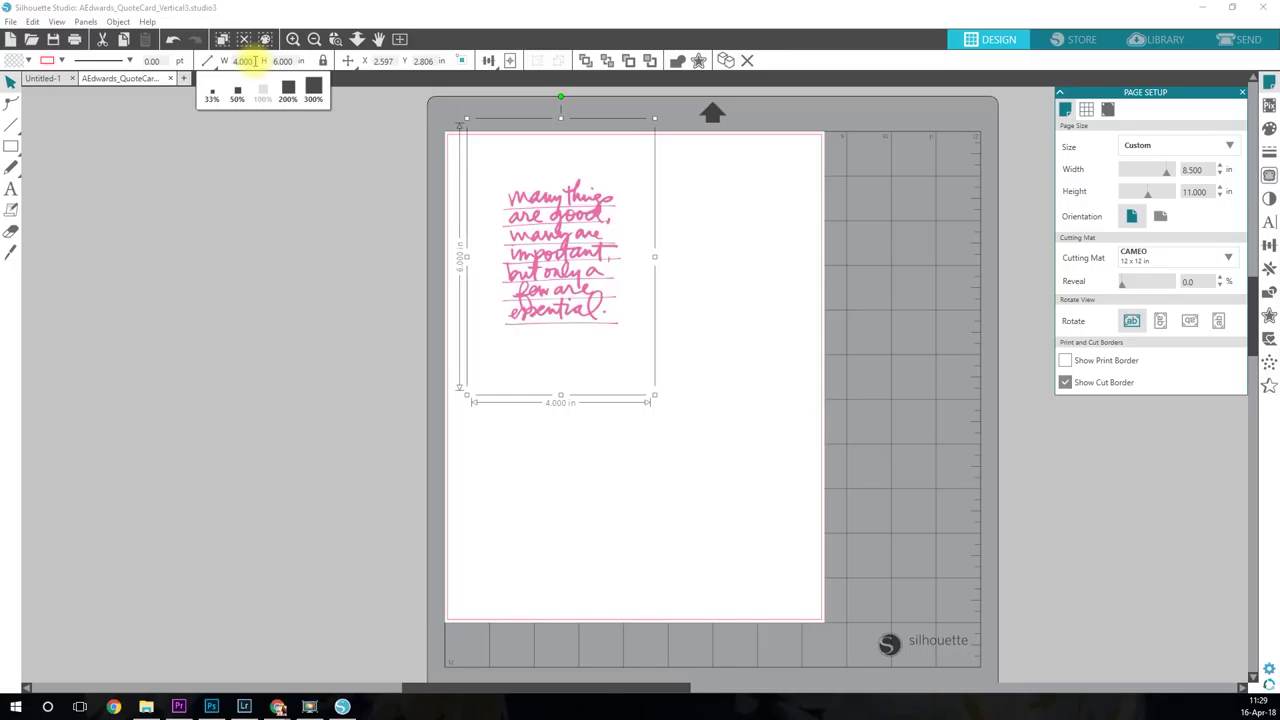
{"action": "left_click", "coordinate": [500, 177]}
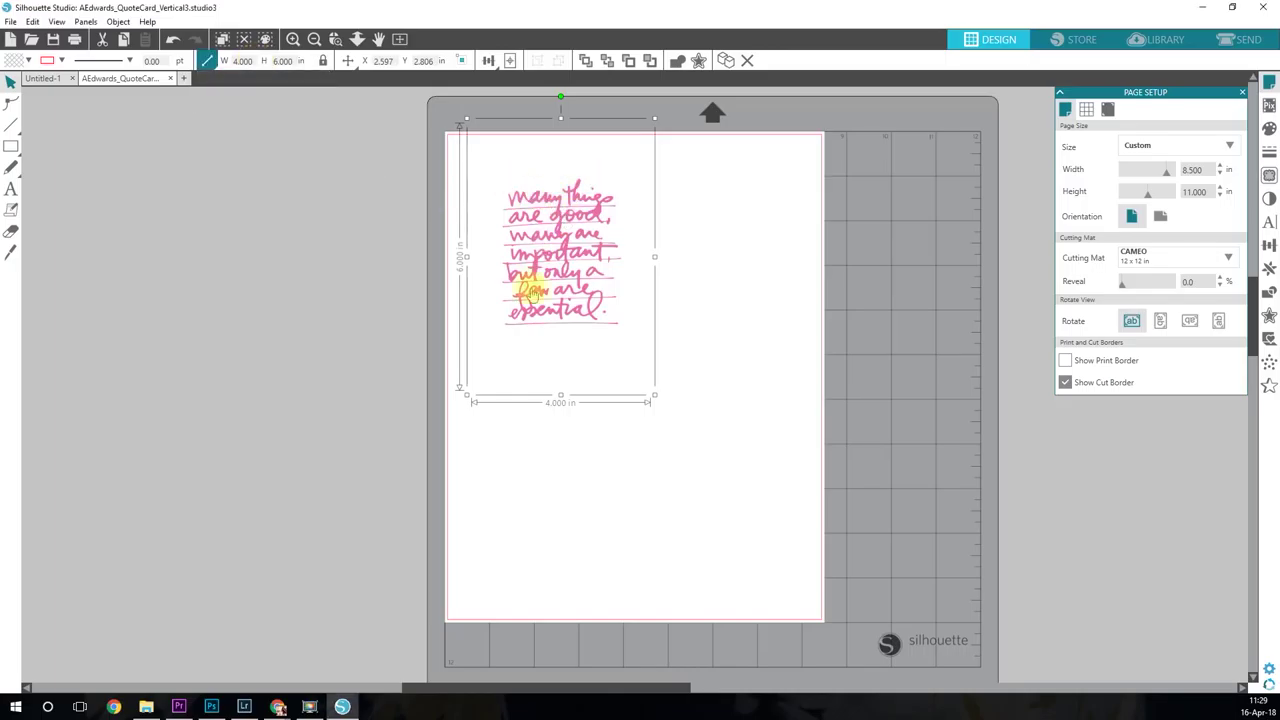
{"action": "left_click", "coordinate": [246, 61]}
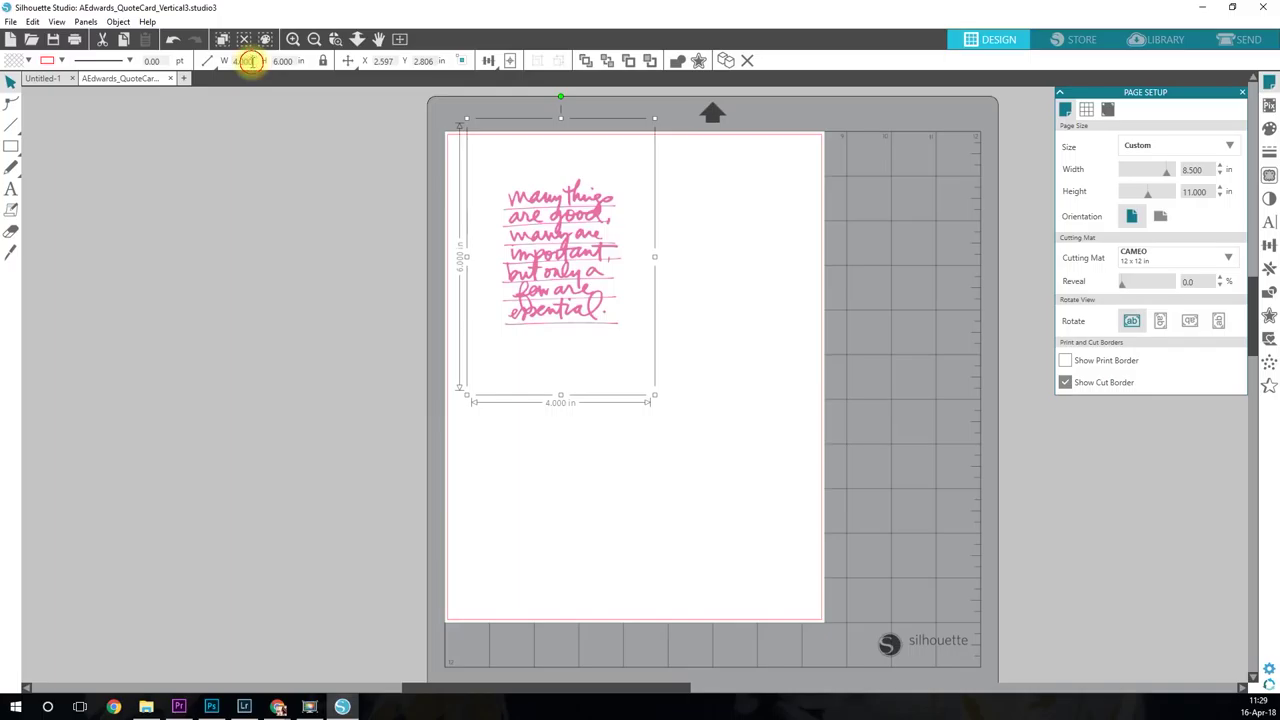
{"action": "double_click", "coordinate": [250, 61]}
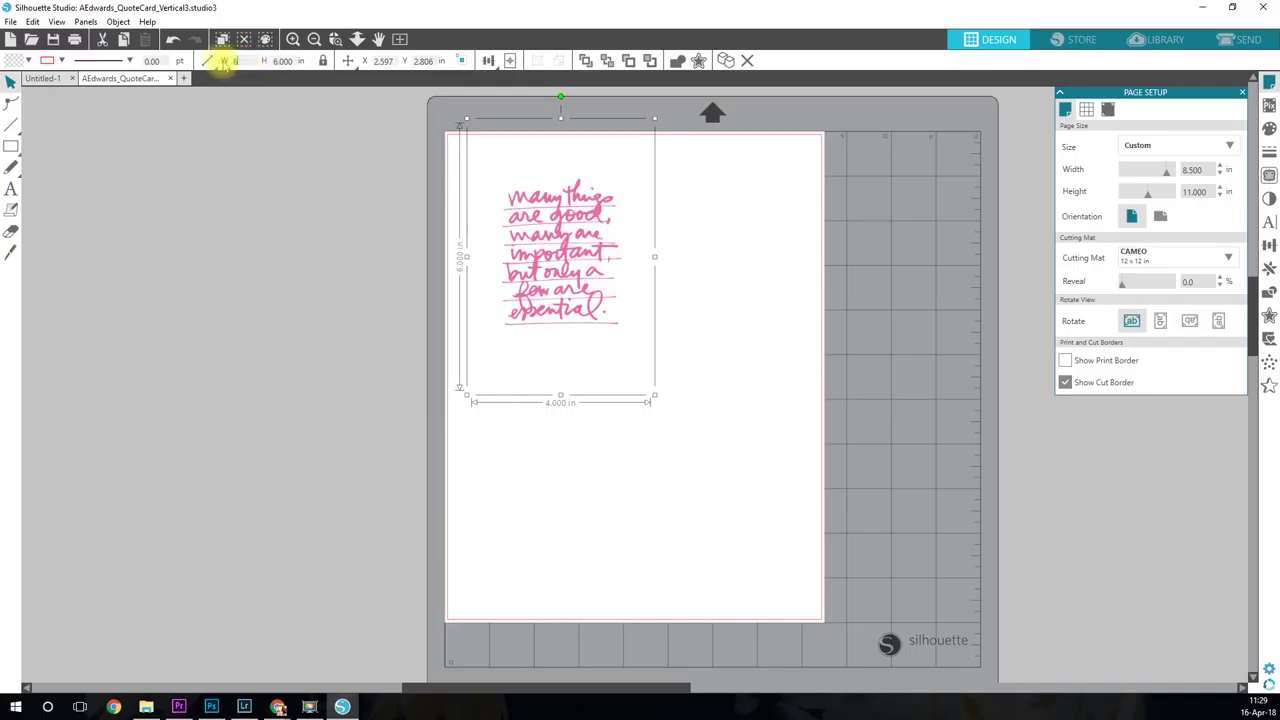
{"action": "type", "text": "6"}
{"action": "key", "text": "Tab"}
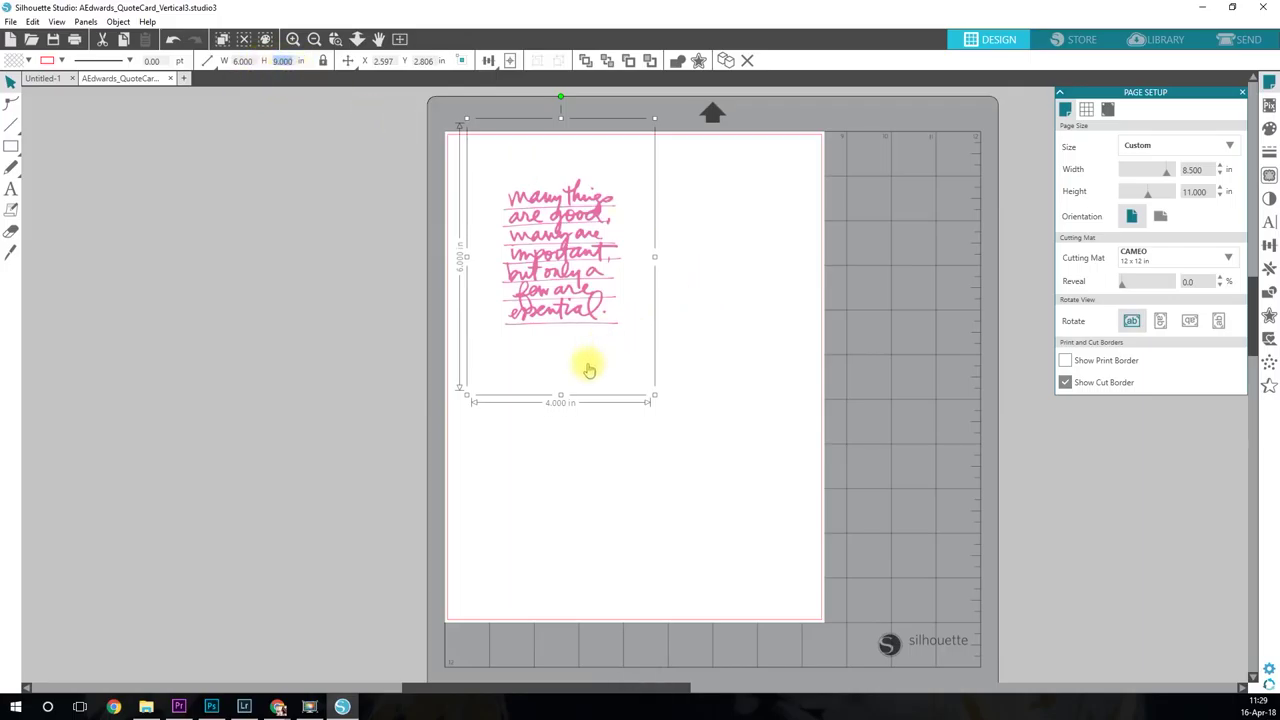
{"action": "key", "text": "ctrl+z"}
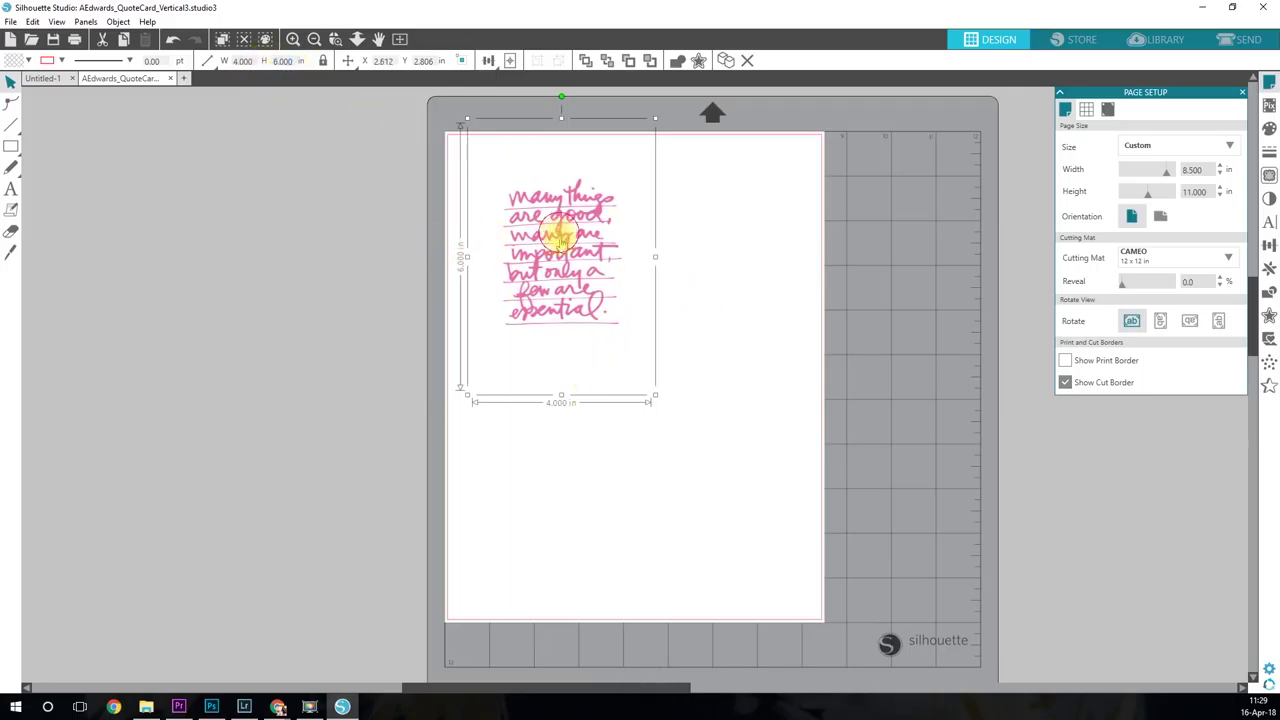
Set the quote to 6 inches wide and move it to the page centre.
{"action": "left_click", "coordinate": [245, 60]}
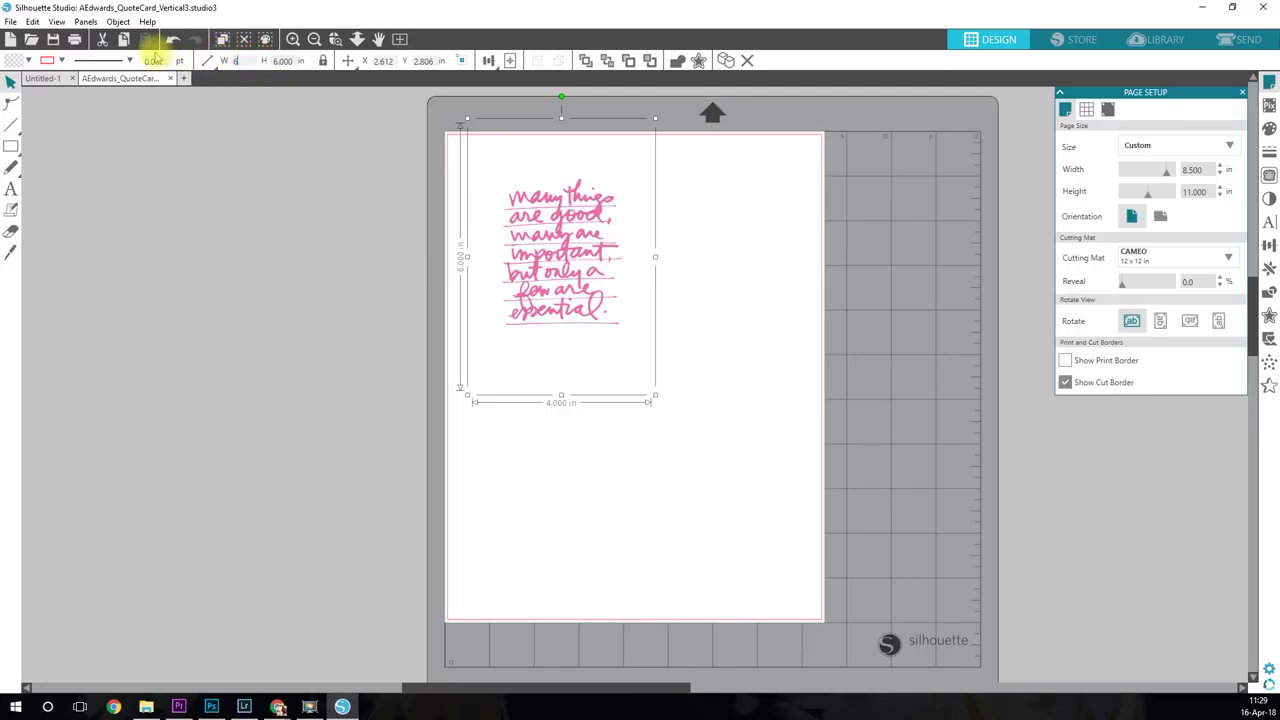
{"action": "left_click", "coordinate": [152, 58]}
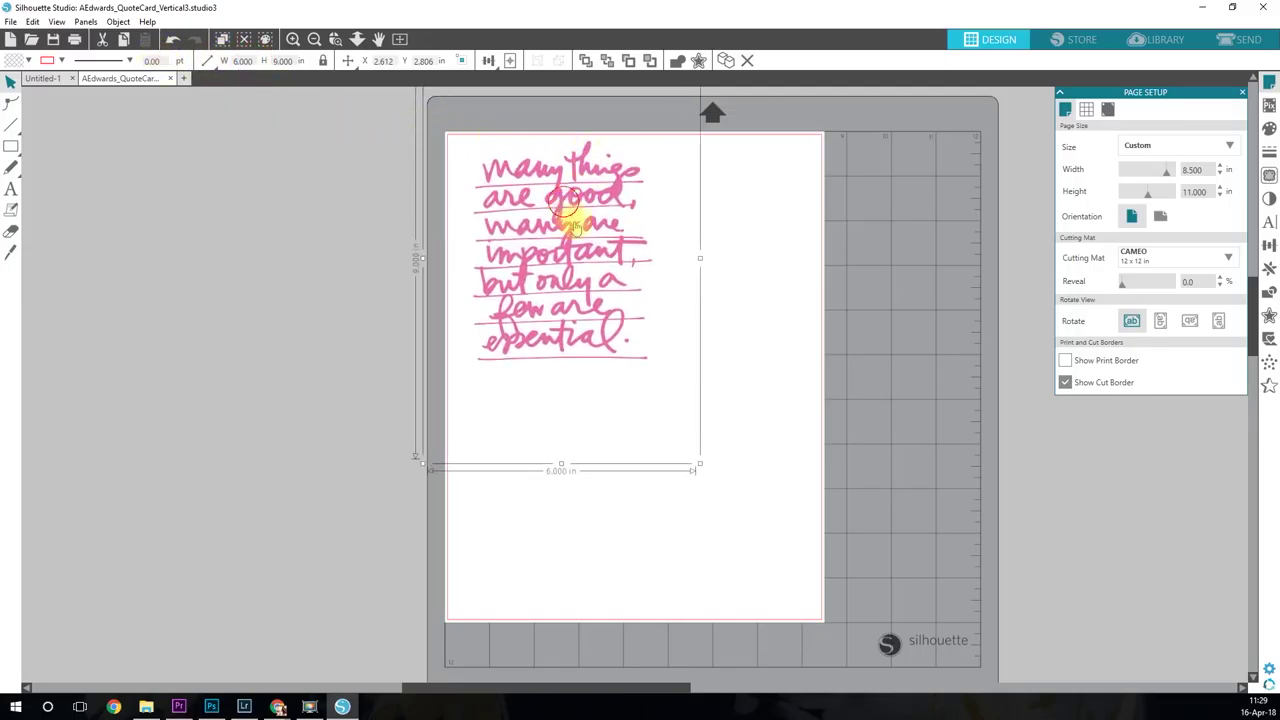
{"action": "left_click_drag", "start_coordinate": [571, 214], "coordinate": [620, 304]}
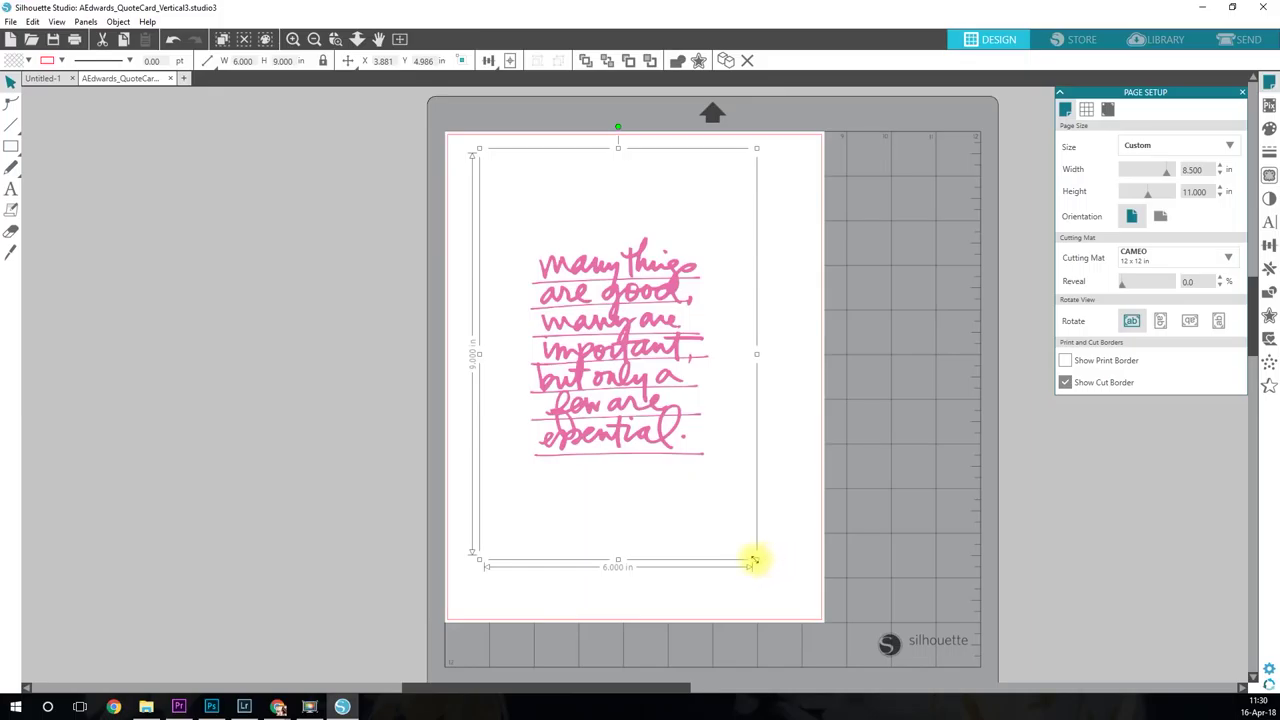
{"action": "left_click_drag", "start_coordinate": [754, 560], "coordinate": [842, 517]}
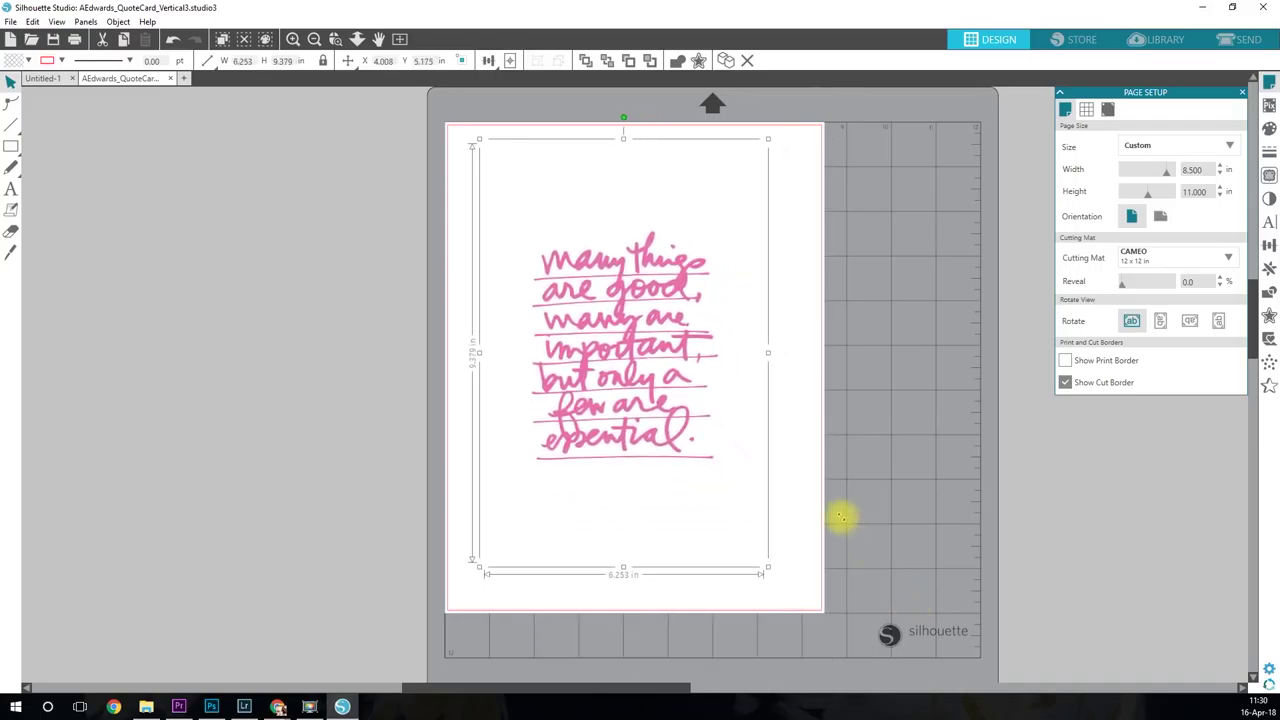
{"action": "left_click", "coordinate": [243, 61]}
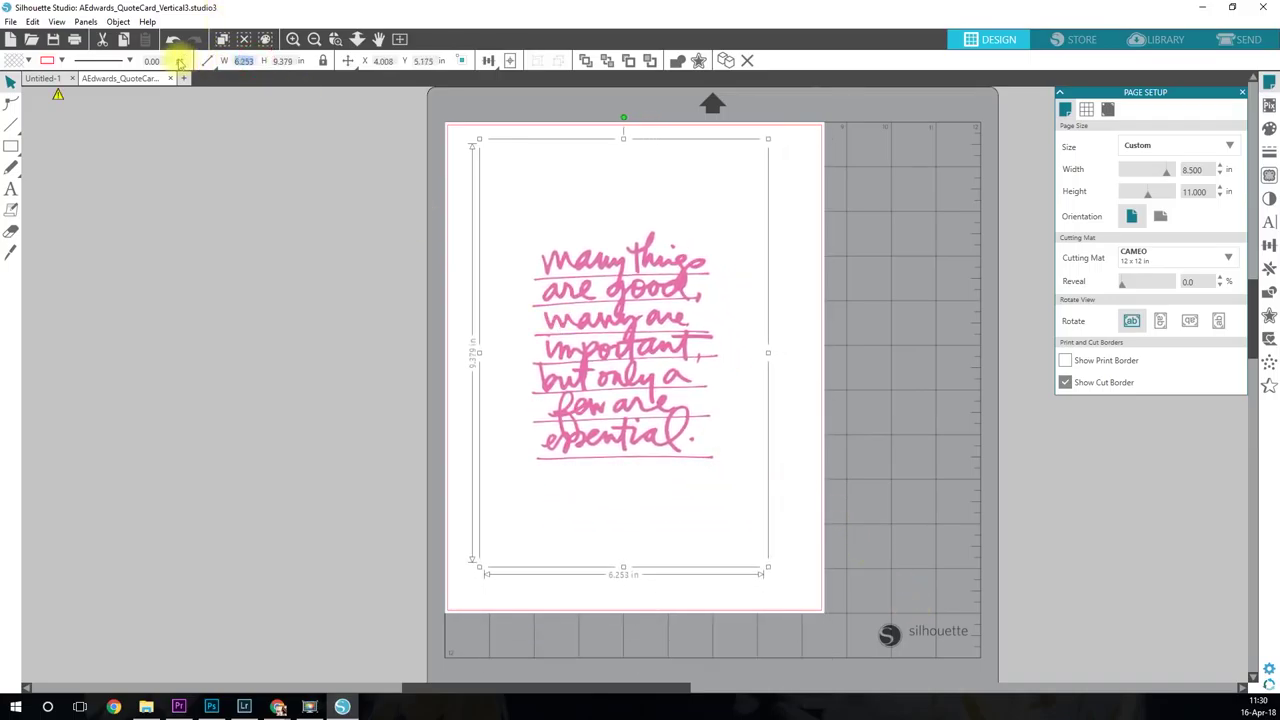
{"action": "type", "text": "6"}
{"action": "key", "text": "Return"}
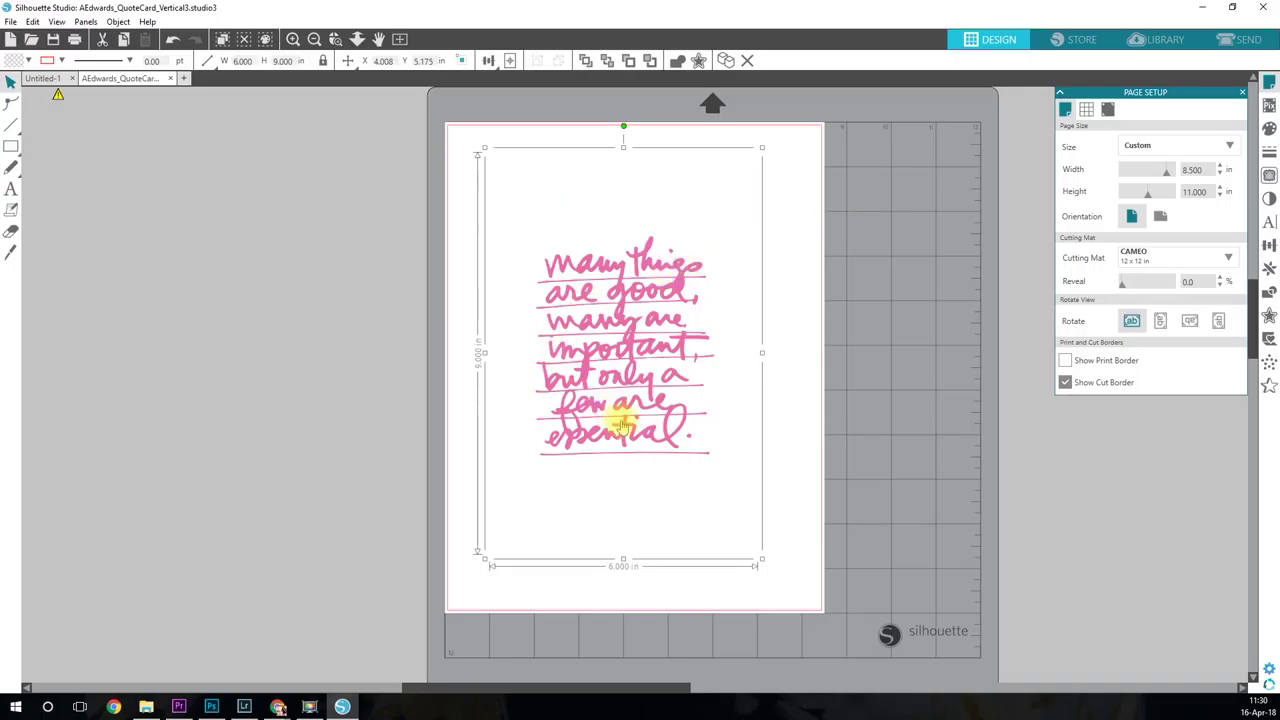
In the Trace panel, select the pink quote as the trace area.
{"action": "left_click", "coordinate": [1271, 182]}
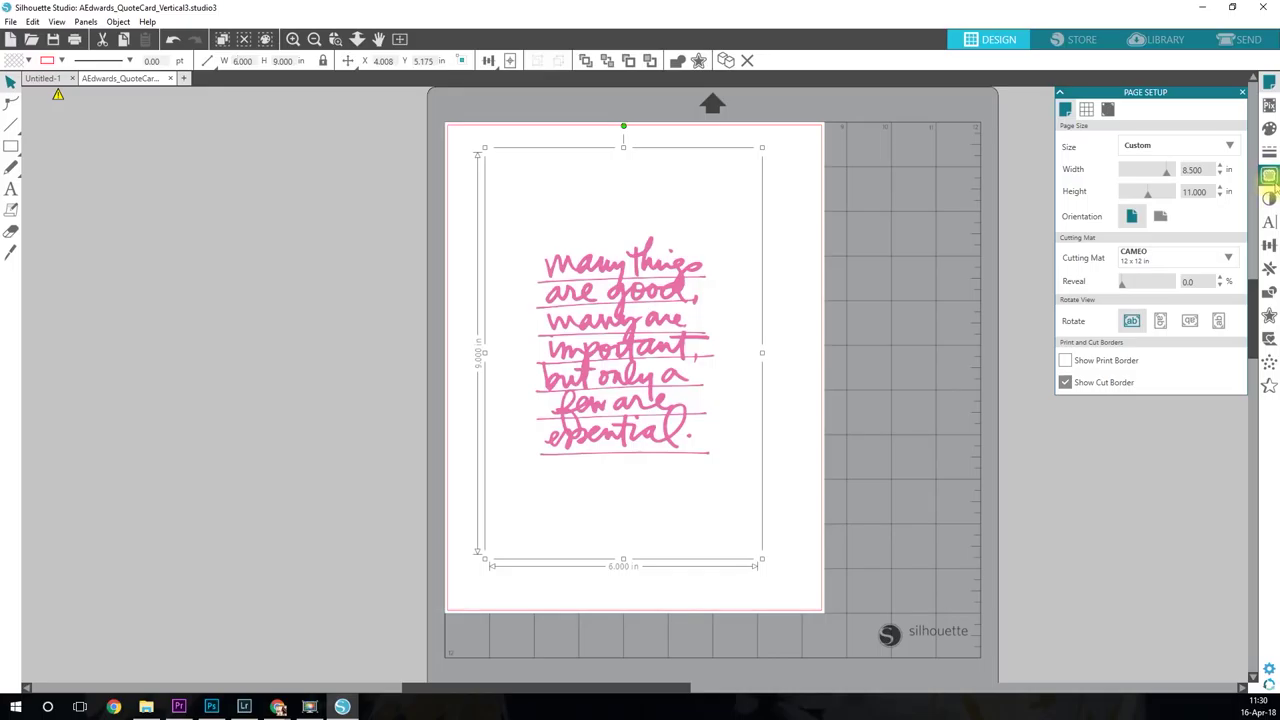
{"action": "left_click", "coordinate": [1268, 177]}
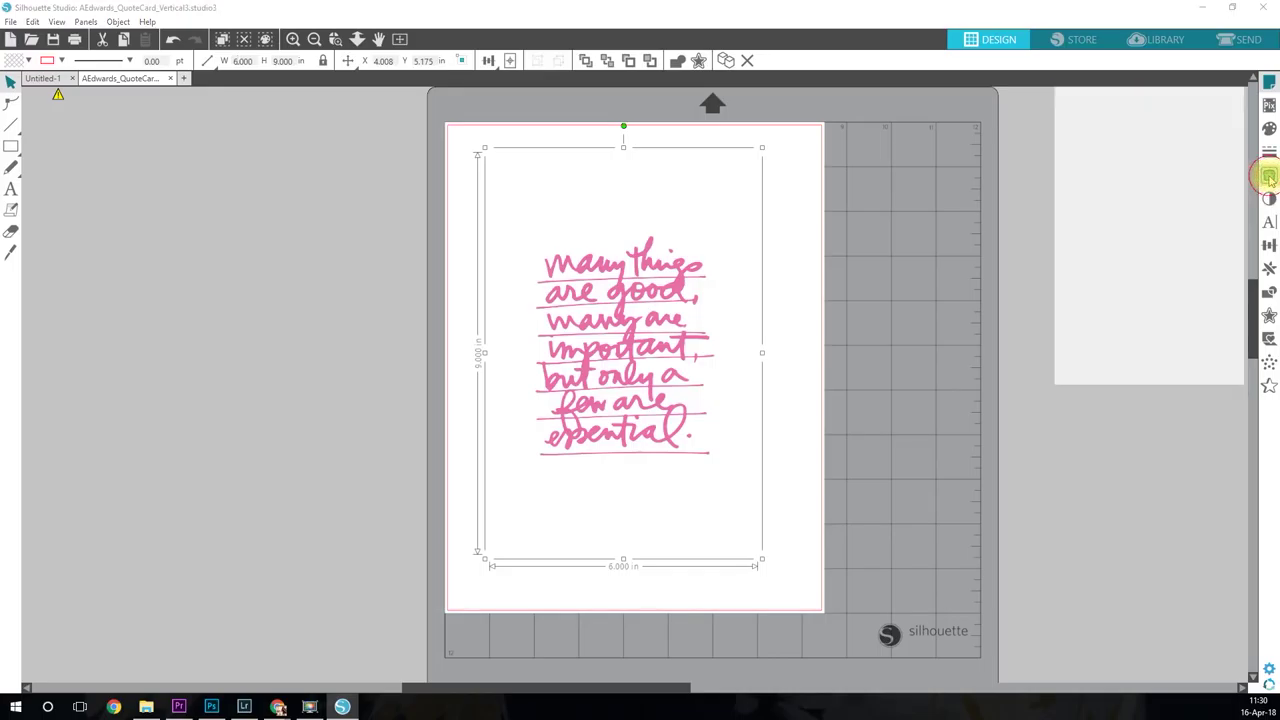
{"action": "left_click", "coordinate": [1113, 126]}
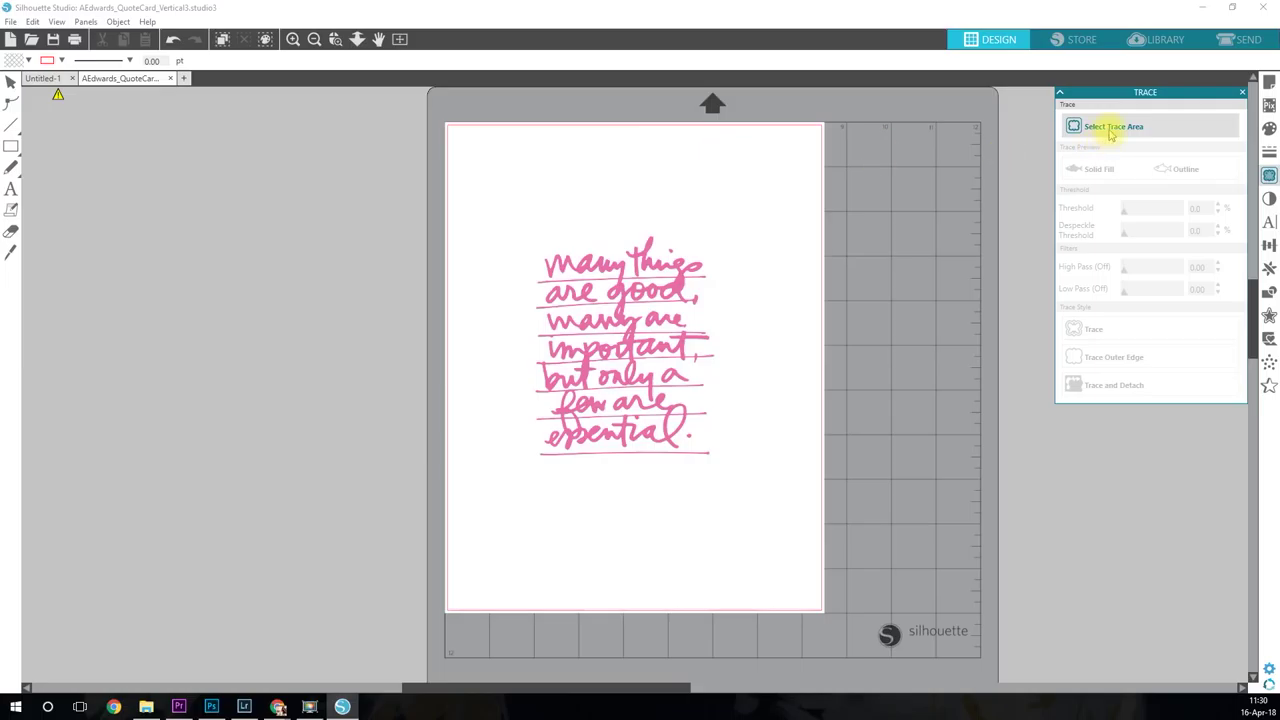
{"action": "mouse_move", "coordinate": [512, 212]}
{"action": "left_mouse_down"}
{"action": "mouse_move", "coordinate": [733, 280]}
{"action": "mouse_move", "coordinate": [744, 480]}
{"action": "left_mouse_up"}
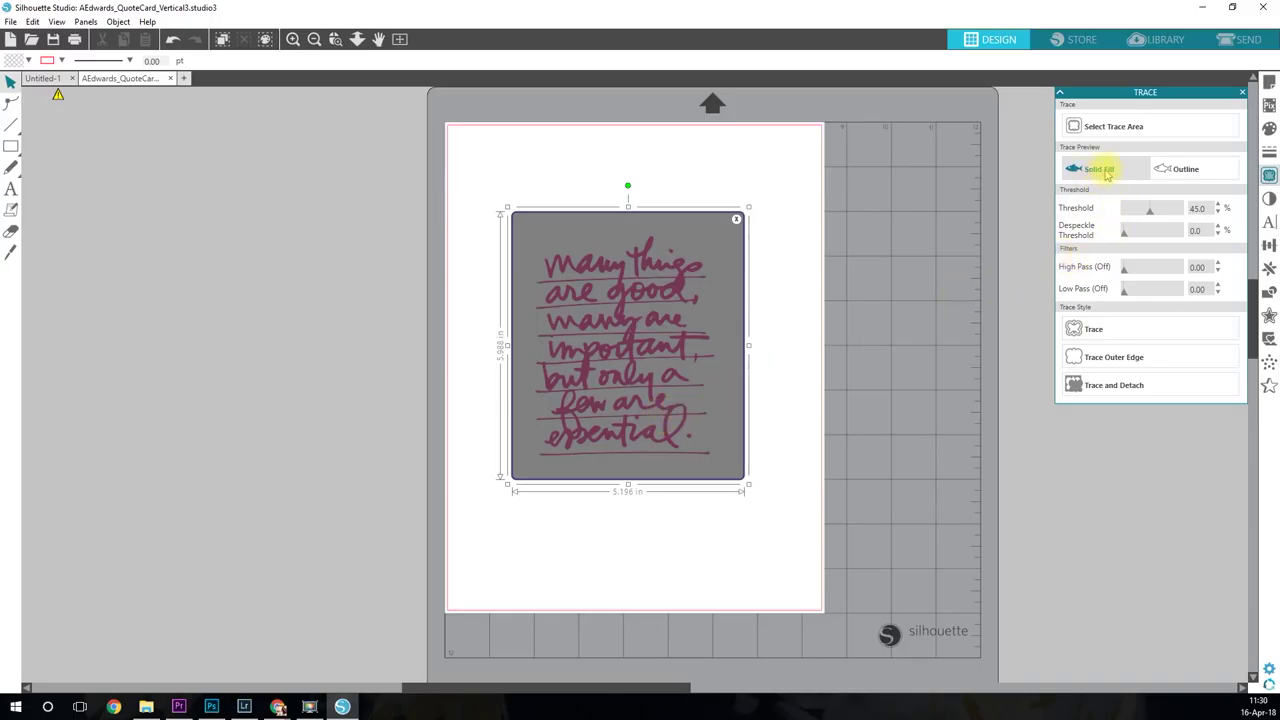
Raise the trace threshold to 78% and trace the lettering into cut lines.
{"action": "left_click", "coordinate": [1148, 214]}
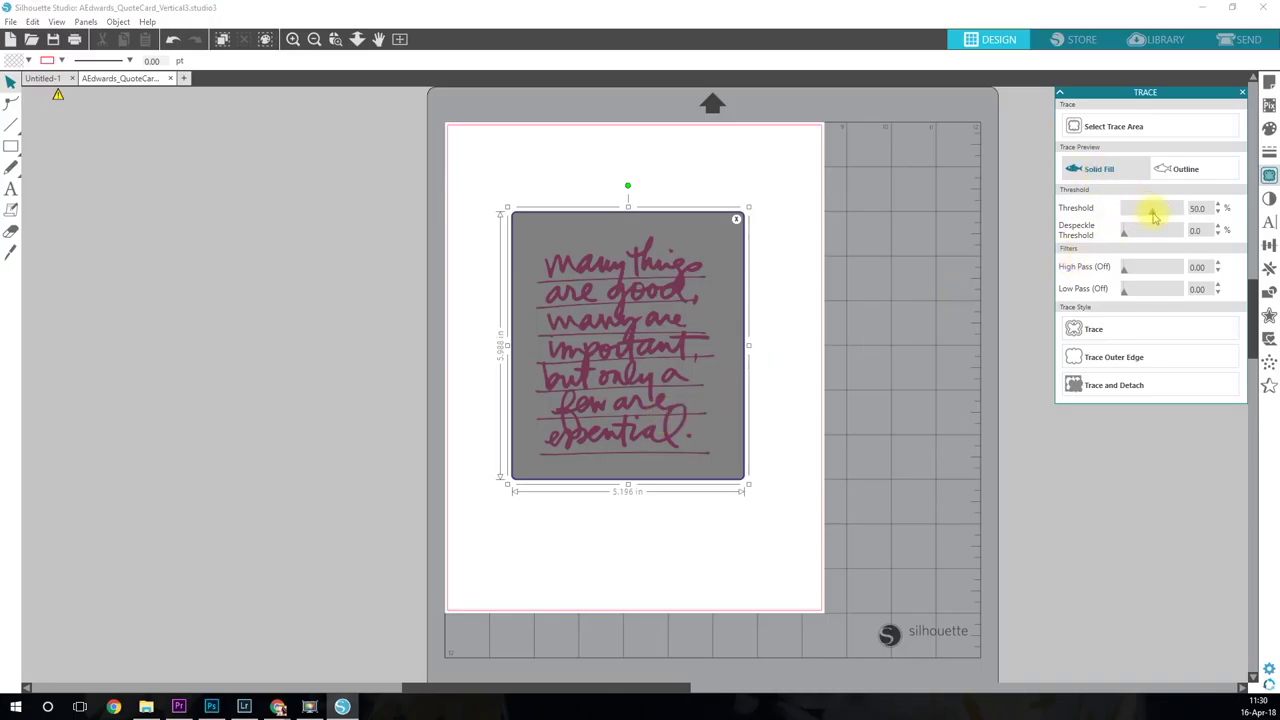
{"action": "left_click_drag", "start_coordinate": [1162, 218], "coordinate": [1166, 219]}
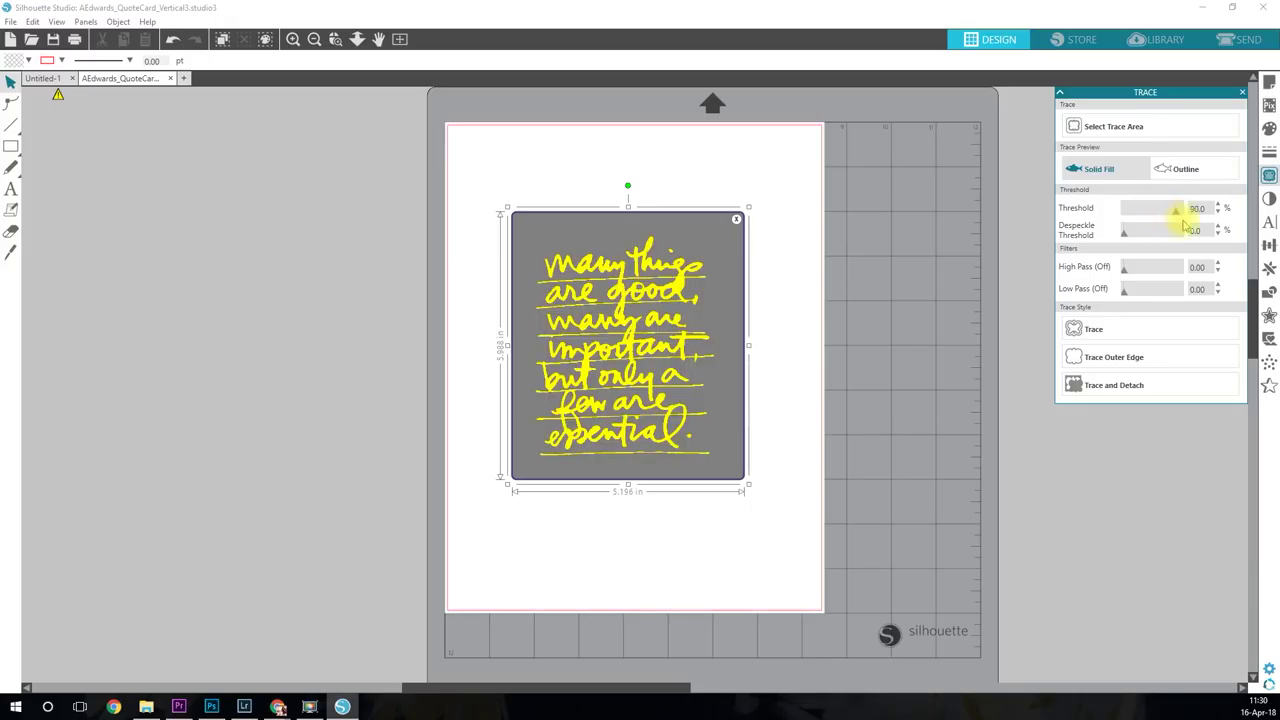
{"action": "left_click_drag", "start_coordinate": [1186, 226], "coordinate": [1197, 228]}
{"action": "left_click", "coordinate": [1159, 330]}
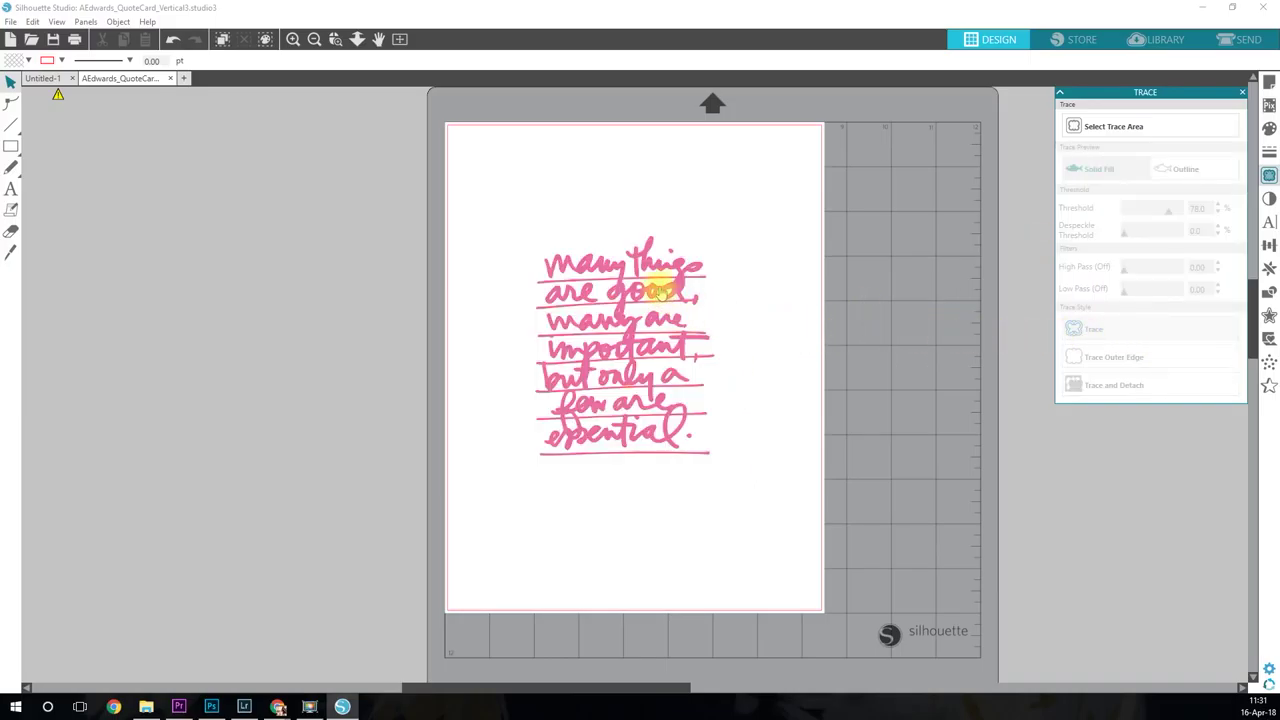
Move the traced outline off the pink image, undo a stray move, and switch to Send.
{"action": "mouse_move", "coordinate": [663, 289]}
{"action": "left_mouse_down"}
{"action": "mouse_move", "coordinate": [909, 266]}
{"action": "mouse_move", "coordinate": [880, 286]}
{"action": "mouse_move", "coordinate": [623, 251]}
{"action": "mouse_move", "coordinate": [630, 287]}
{"action": "mouse_move", "coordinate": [651, 246]}
{"action": "mouse_move", "coordinate": [828, 252]}
{"action": "left_mouse_up"}
{"action": "key", "text": "ctrl+z"}
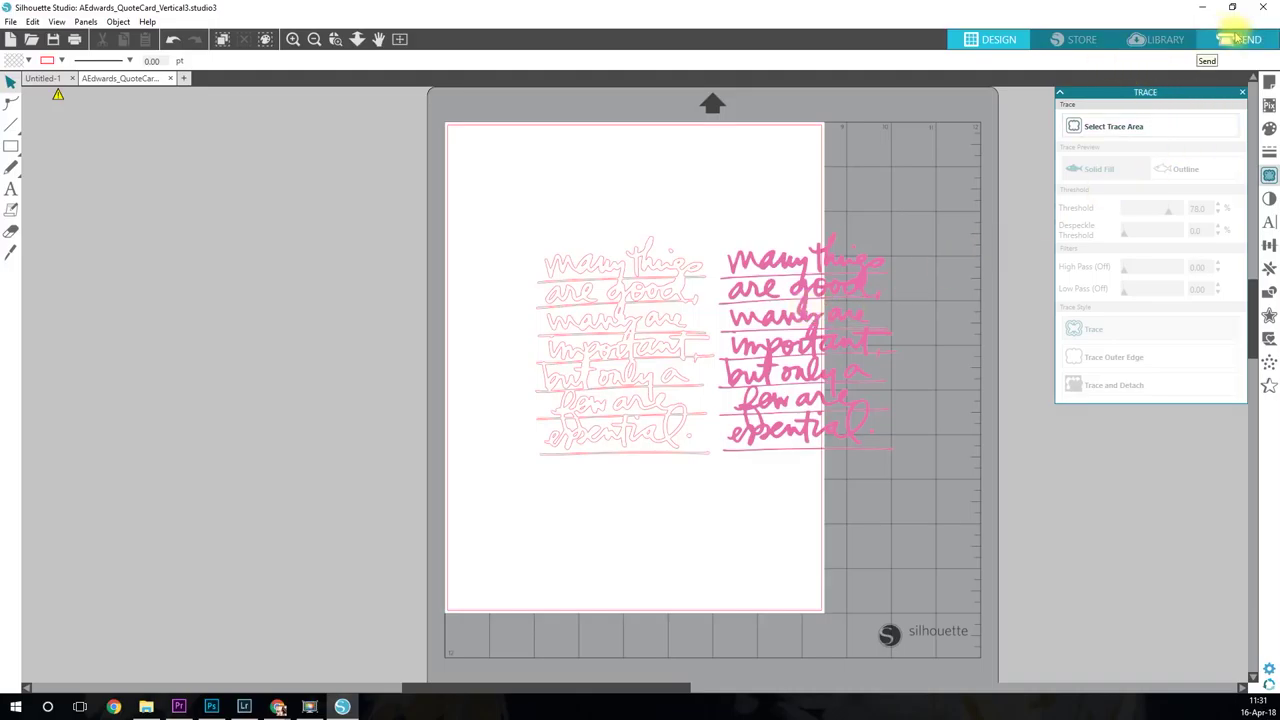
{"action": "left_click", "coordinate": [1237, 38]}
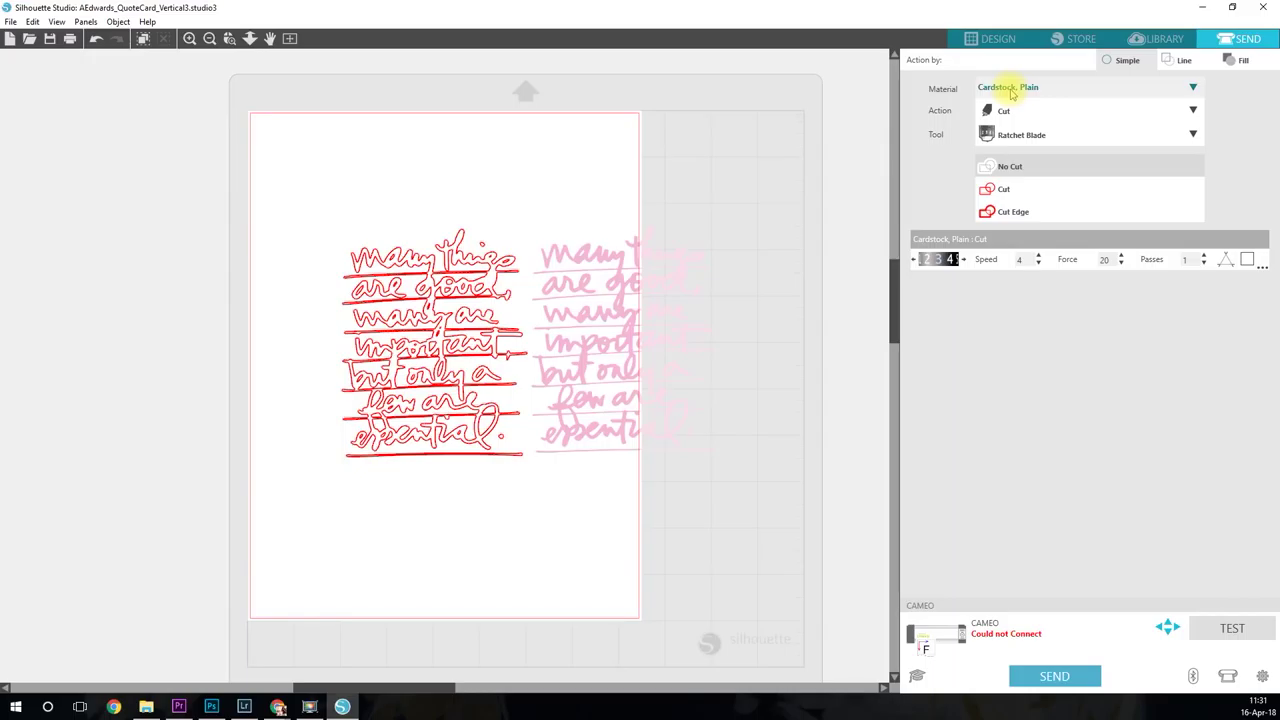
Choose Cardstock, Textured - Heavy (80lb) as the material and set the action to Cut.
{"action": "left_click", "coordinate": [1012, 92]}
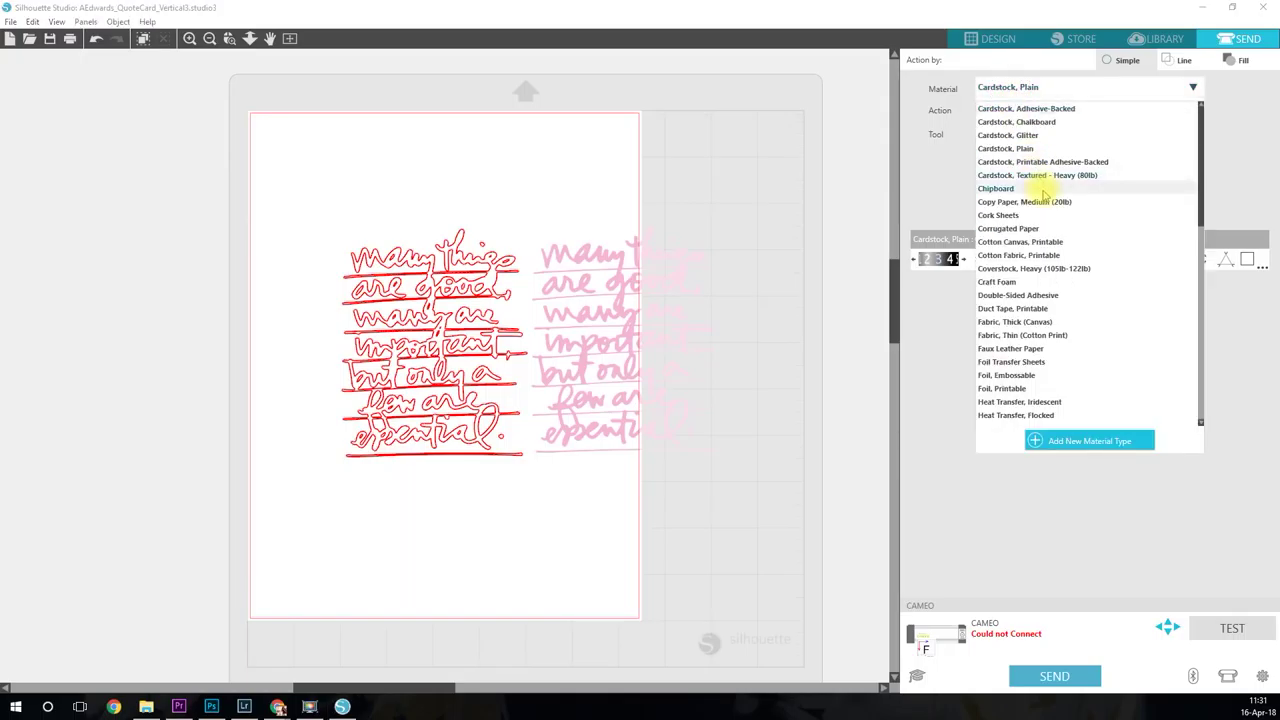
{"action": "left_click", "coordinate": [1080, 176]}
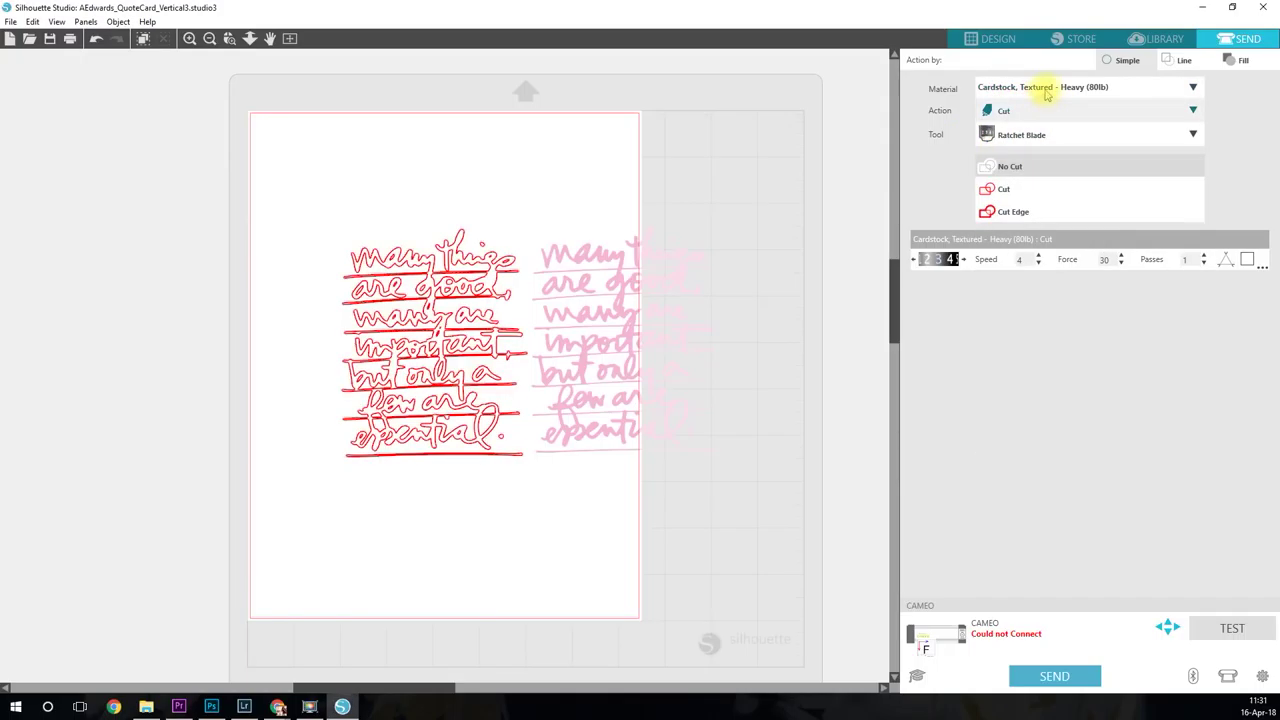
{"action": "left_click", "coordinate": [1030, 110]}
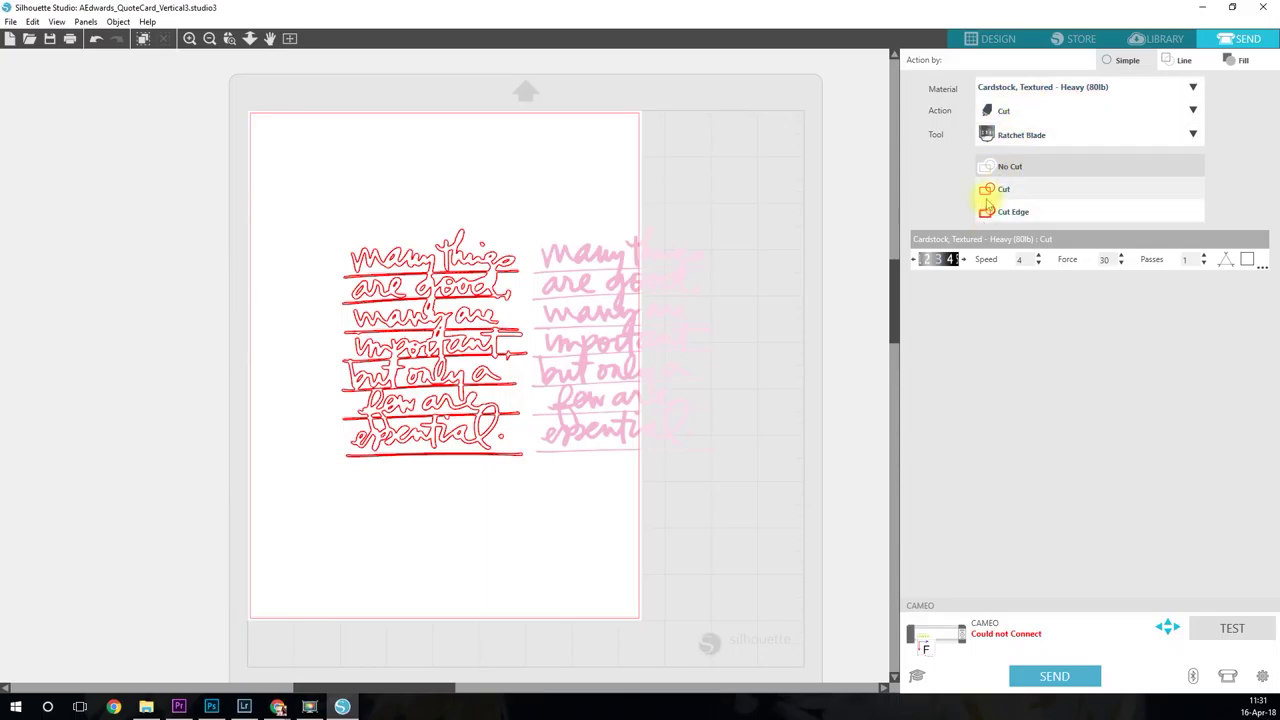